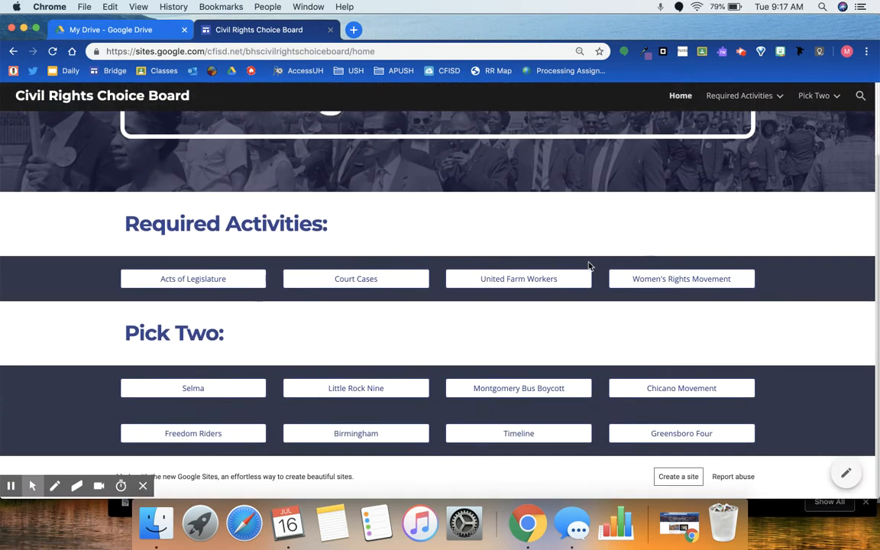
# Step: Look through the Required Activities and Pick Two pages of the sample Civil Rights Choice Board site
pyautogui.scroll(3, 619, 310)
pyautogui.click(724, 102)
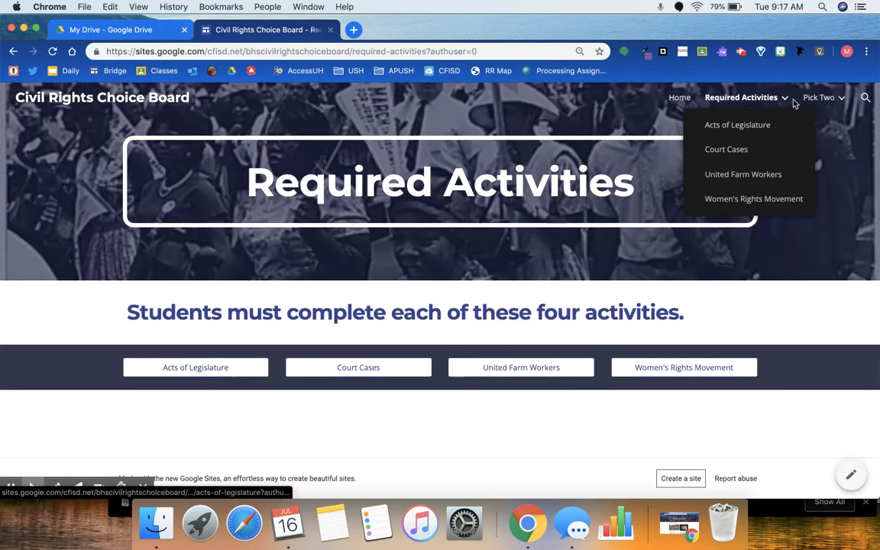
pyautogui.click(812, 97)
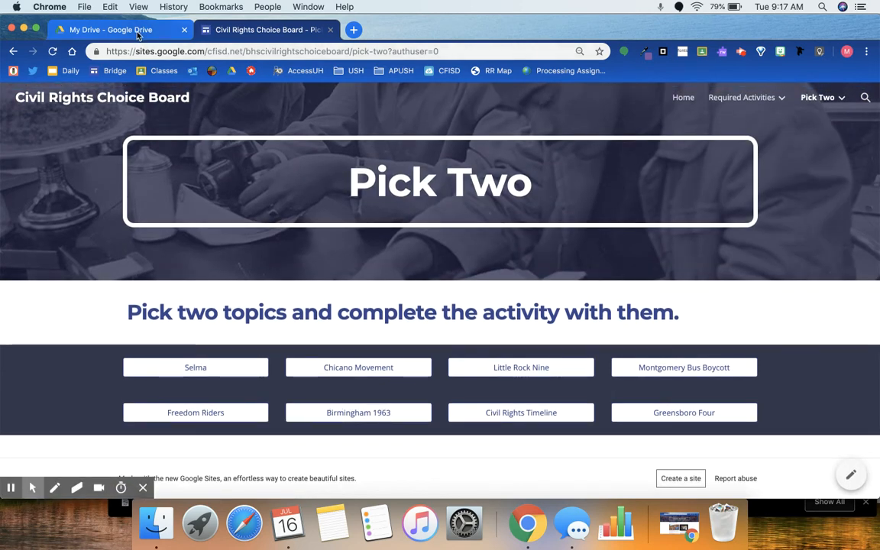
# Step: Switch to Google Drive at drive.google.com and create a new blank Google Sites site
pyautogui.click(114, 30)
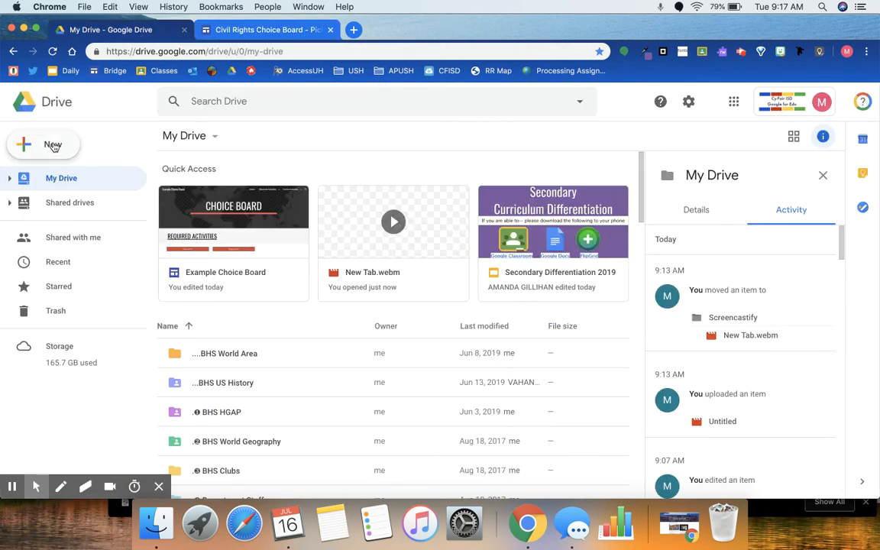
pyautogui.click(178, 51)
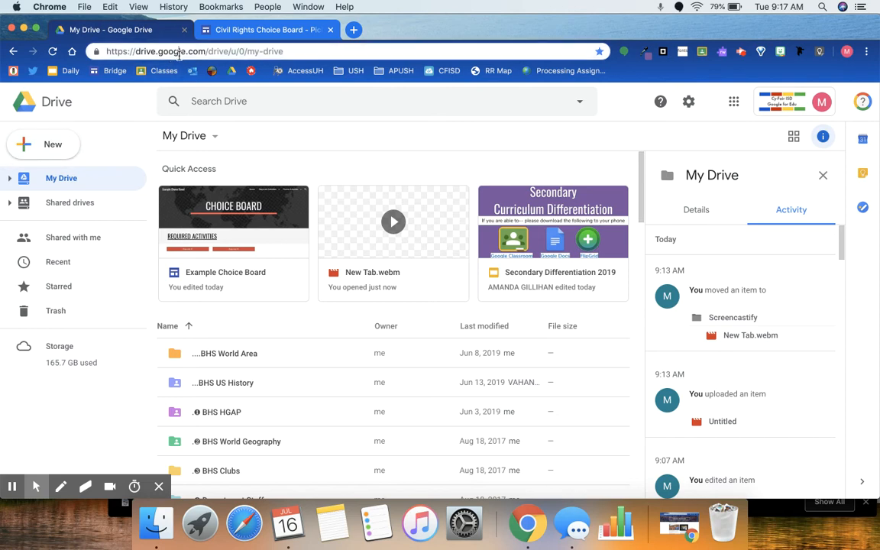
pyautogui.write('drive.g')
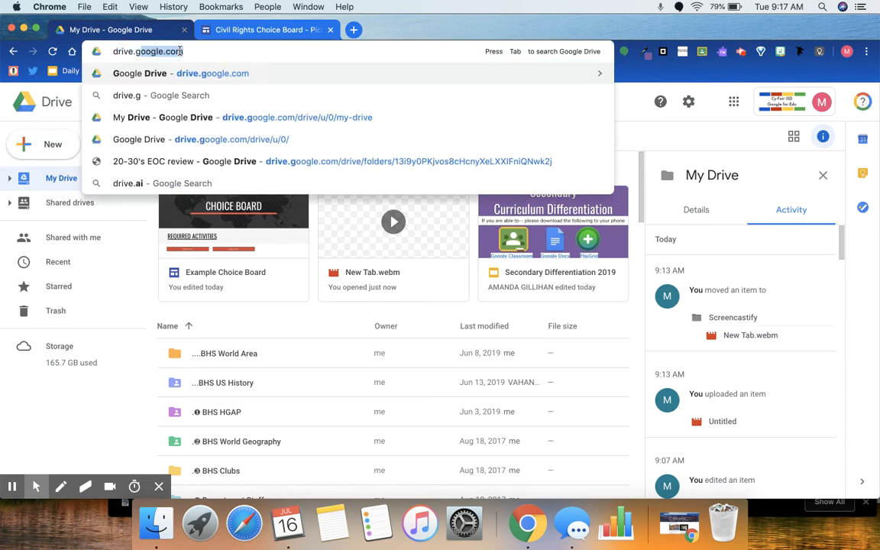
pyautogui.write('oogle.co')
pyautogui.press('Return')
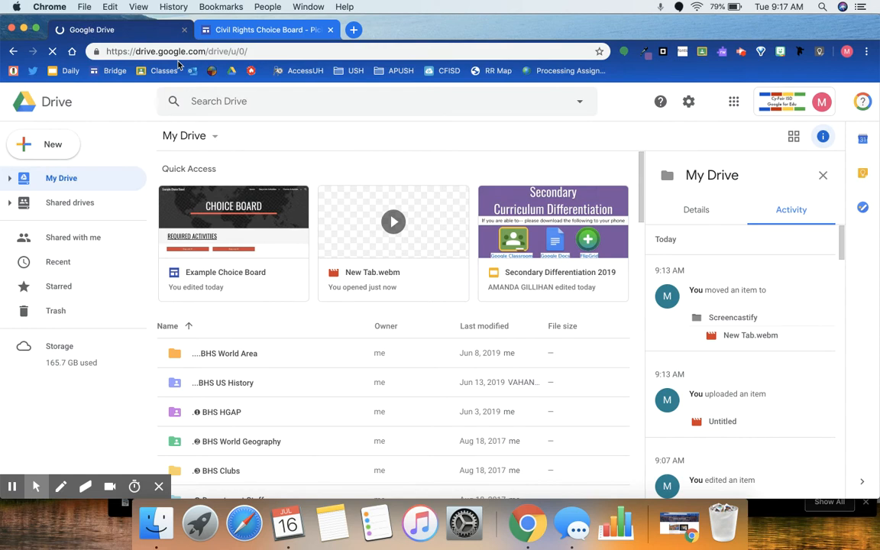
pyautogui.click(66, 150)
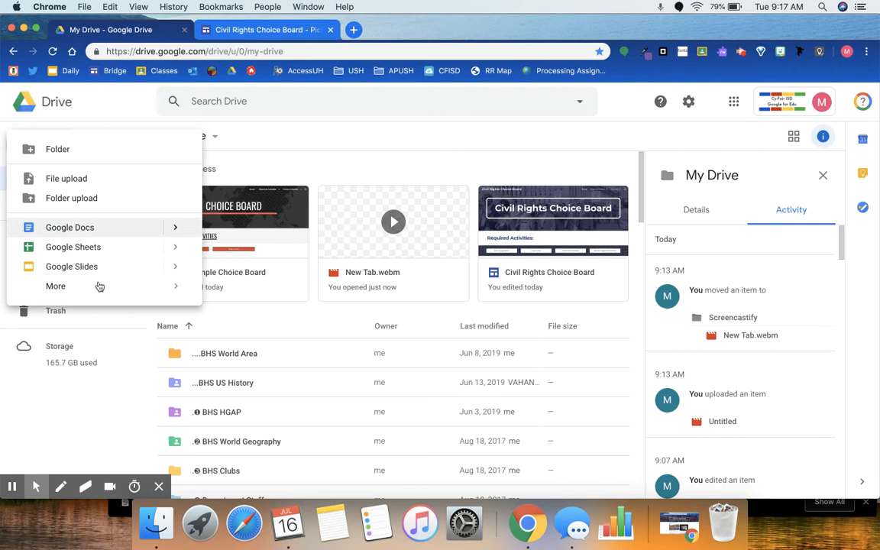
pyautogui.click(100, 292)
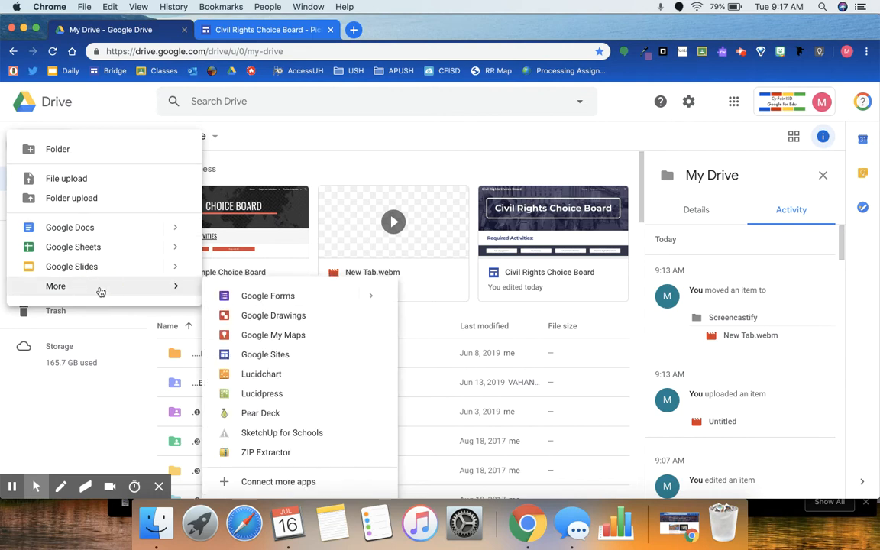
pyautogui.click(257, 361)
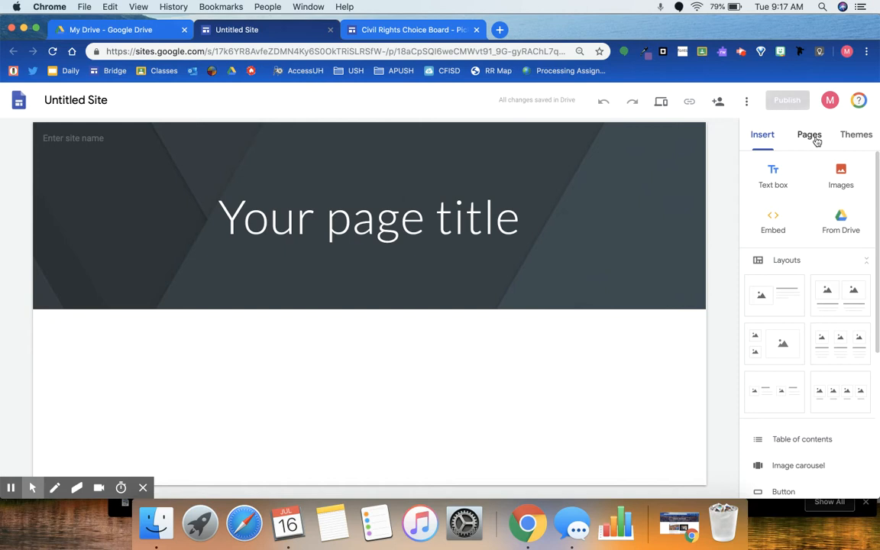
# Step: Try the Aristotle theme on the new site, and settle on the Vision theme
pyautogui.click(855, 141)
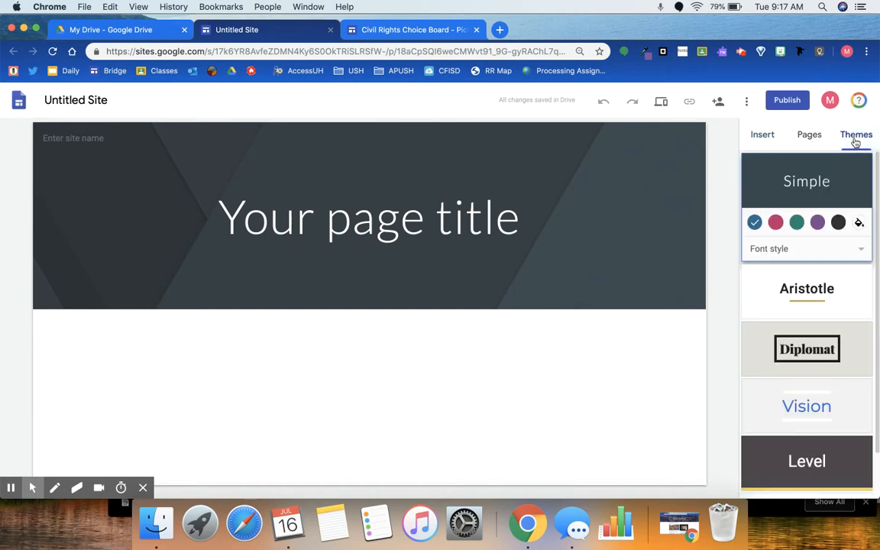
pyautogui.scroll(-2, 817, 330)
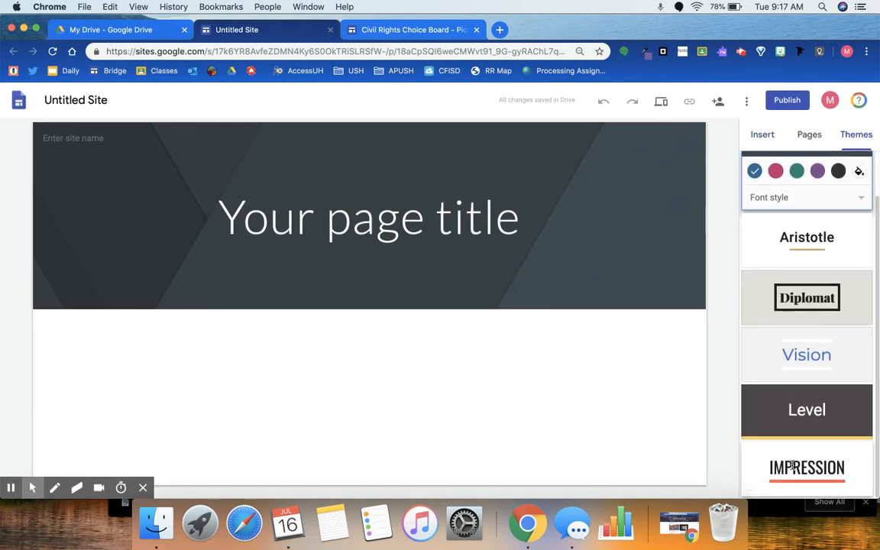
pyautogui.click(804, 237)
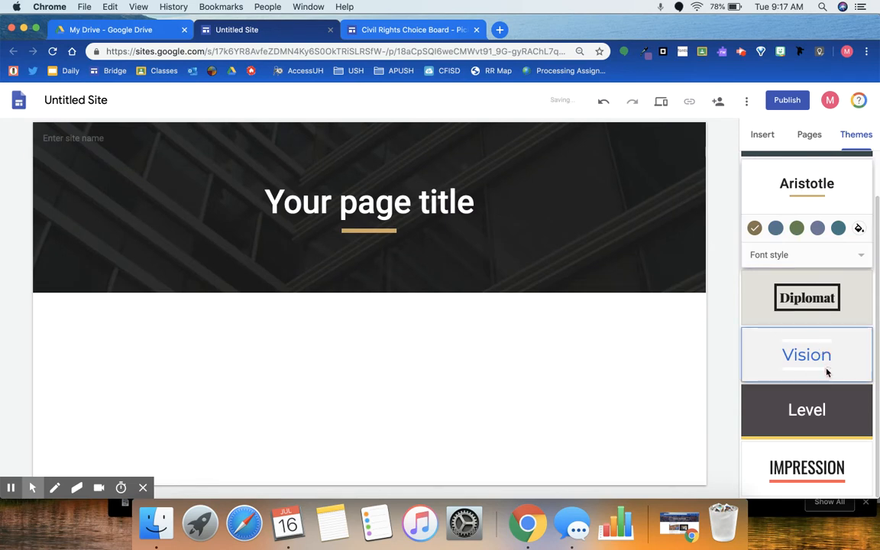
pyautogui.click(827, 371)
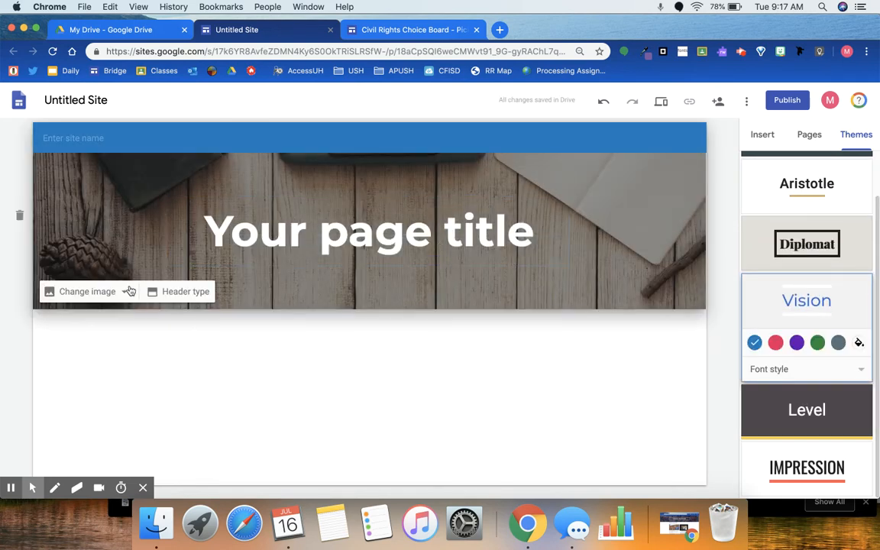
# Step: Replace the header image with the gallery photo of colourful hanging ribbons
pyautogui.click(130, 291)
pyautogui.click(123, 295)
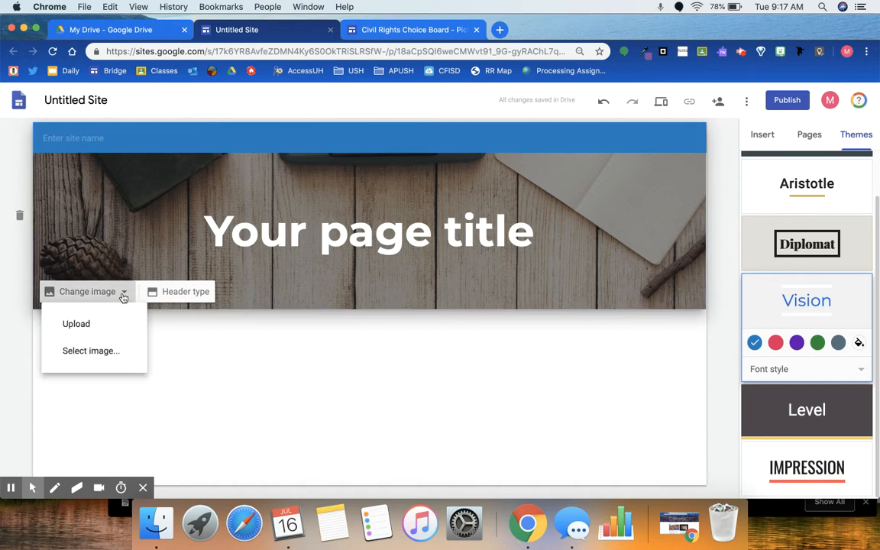
pyautogui.click(110, 357)
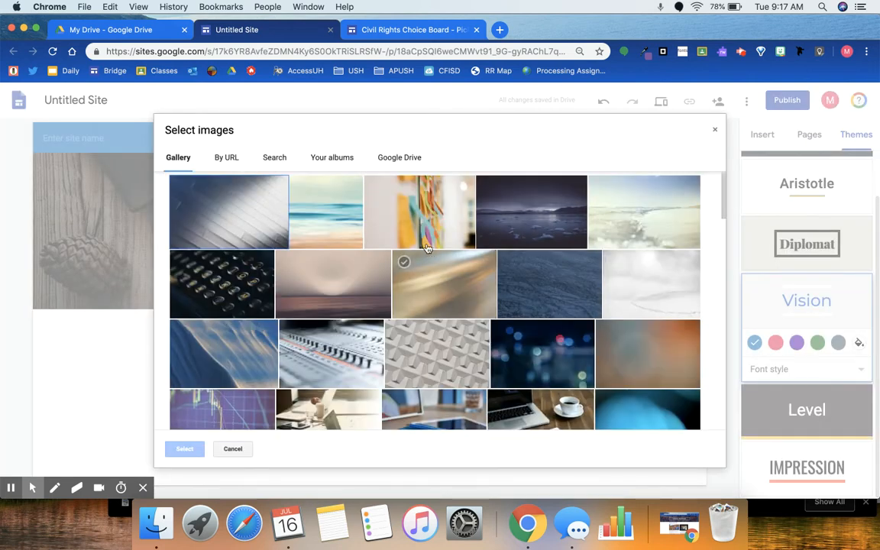
pyautogui.click(402, 225)
pyautogui.click(186, 450)
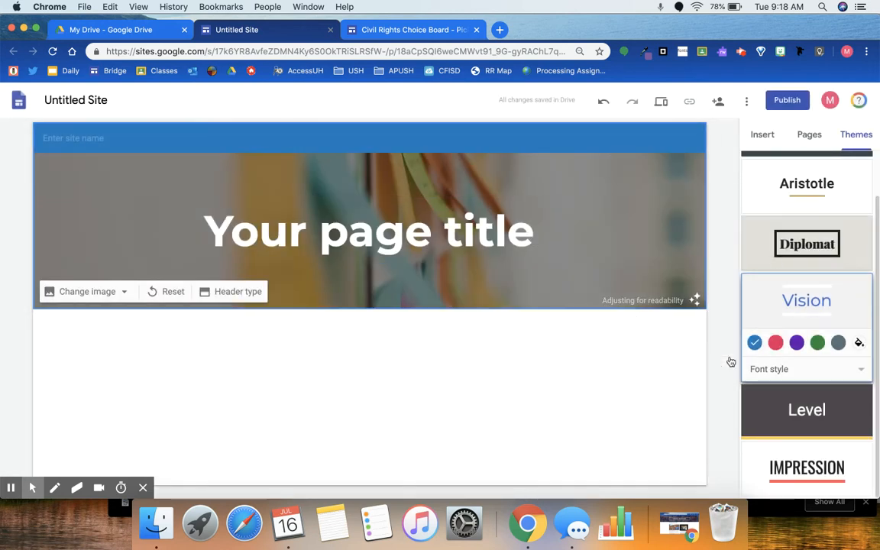
# Step: Add a text box in Title style below the header reading "Required Activities"
pyautogui.click(320, 333)
pyautogui.doubleClick(320, 332)
pyautogui.click(321, 333)
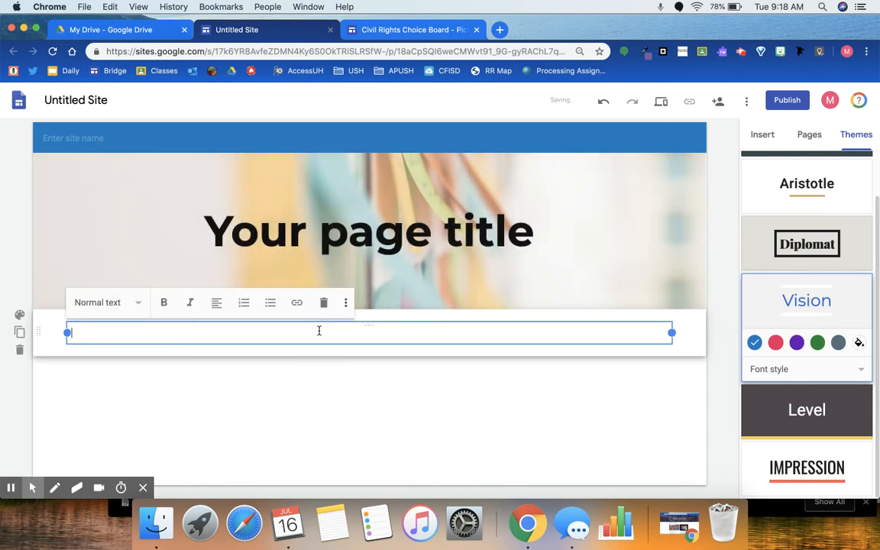
pyautogui.click(95, 303)
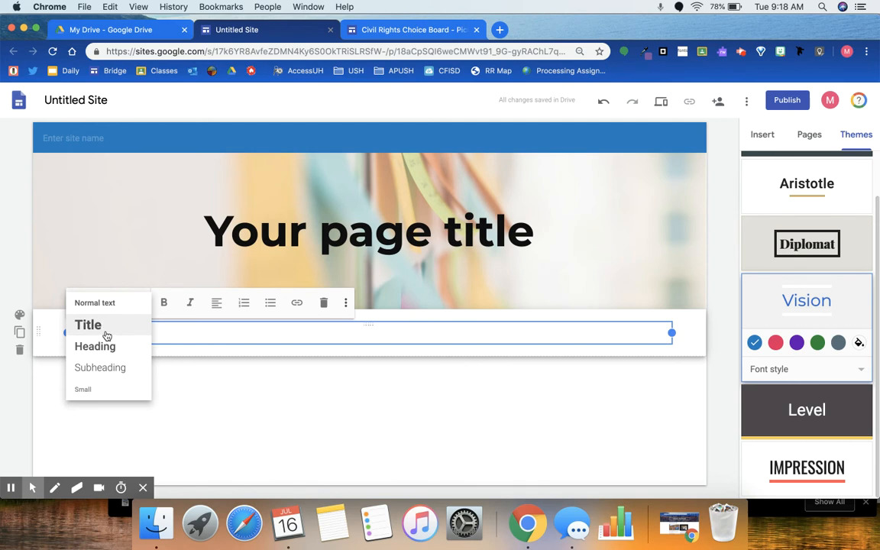
pyautogui.click(106, 331)
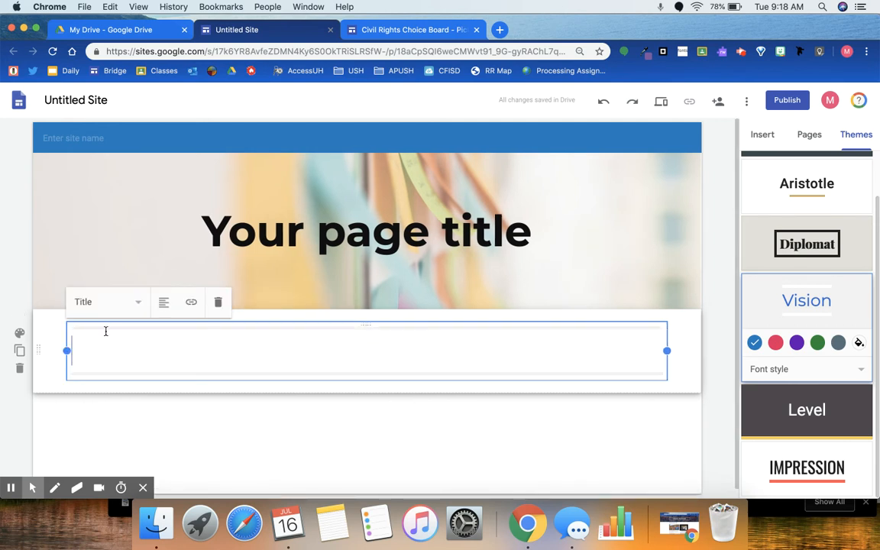
pyautogui.write('Requi')
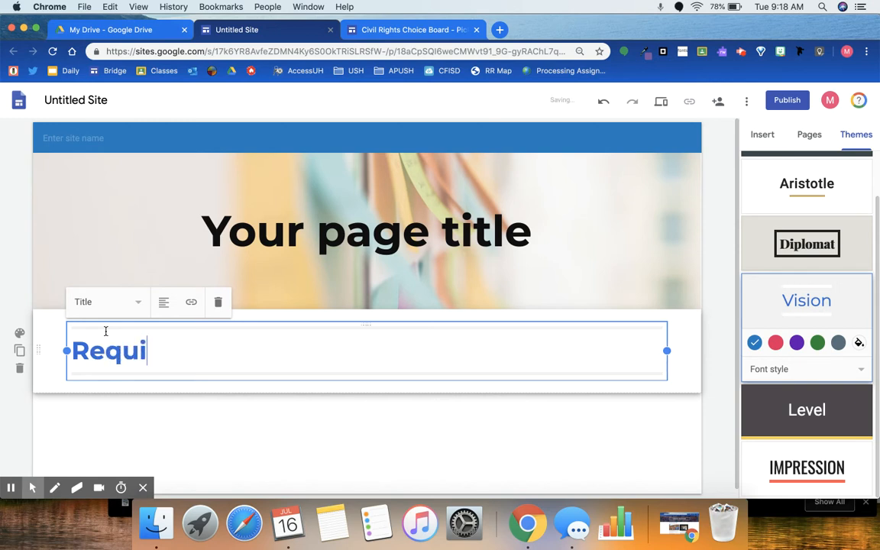
pyautogui.write('red Activities')
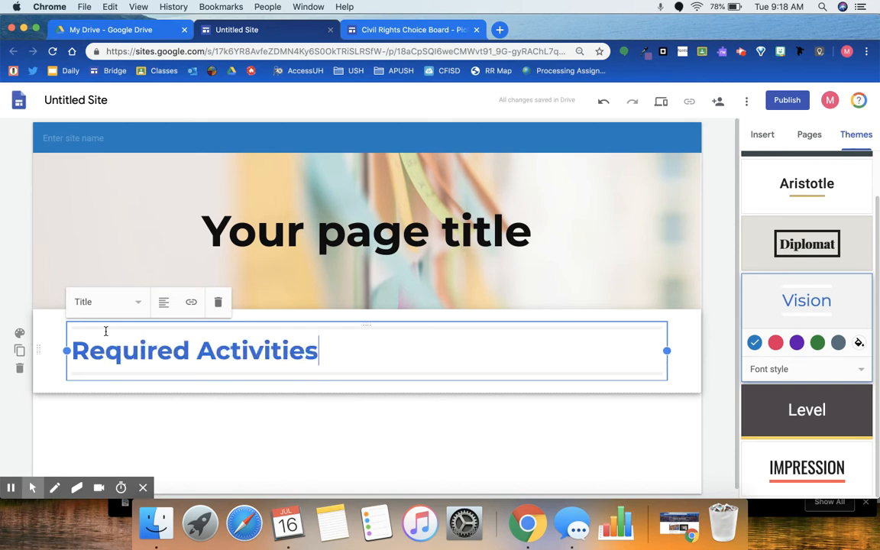
pyautogui.click(281, 422)
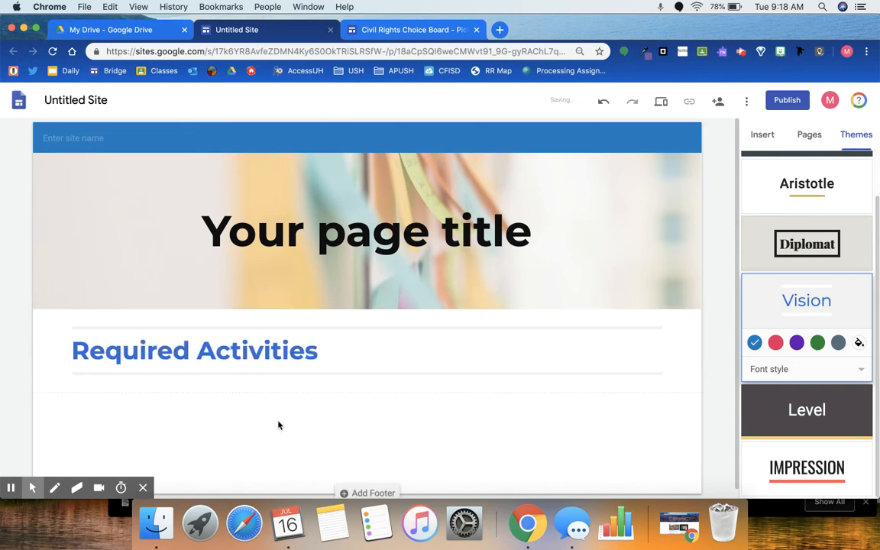
# Step: Add a second Title-style text box beneath "Required Activities" reading "Choice Activities"
pyautogui.doubleClick(237, 411)
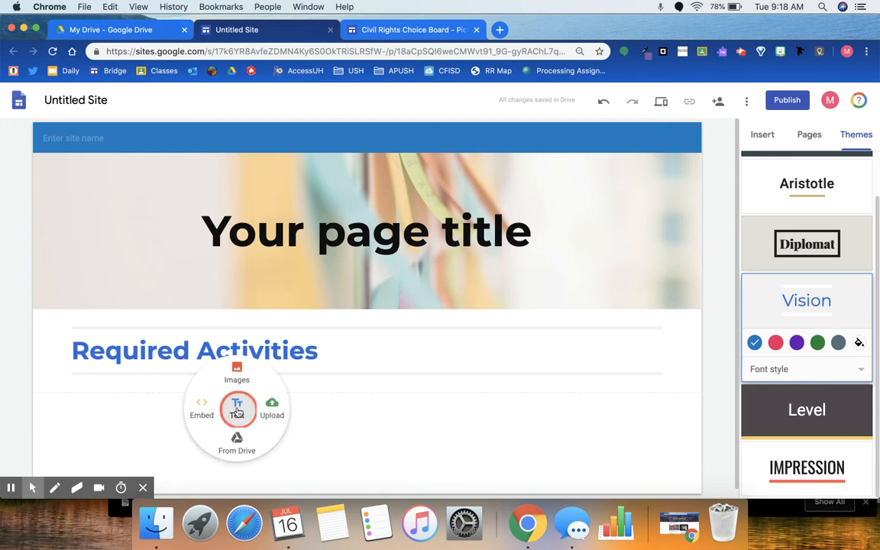
pyautogui.click(237, 412)
pyautogui.click(128, 333)
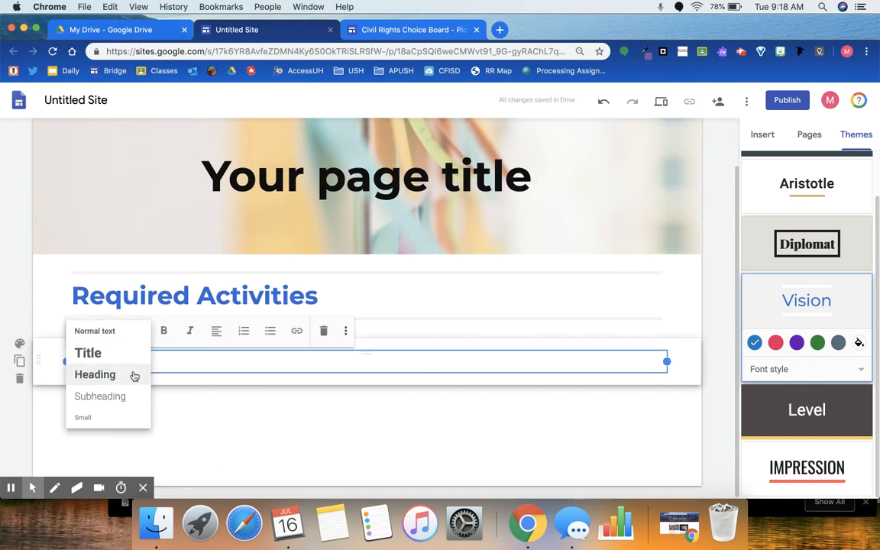
pyautogui.click(130, 354)
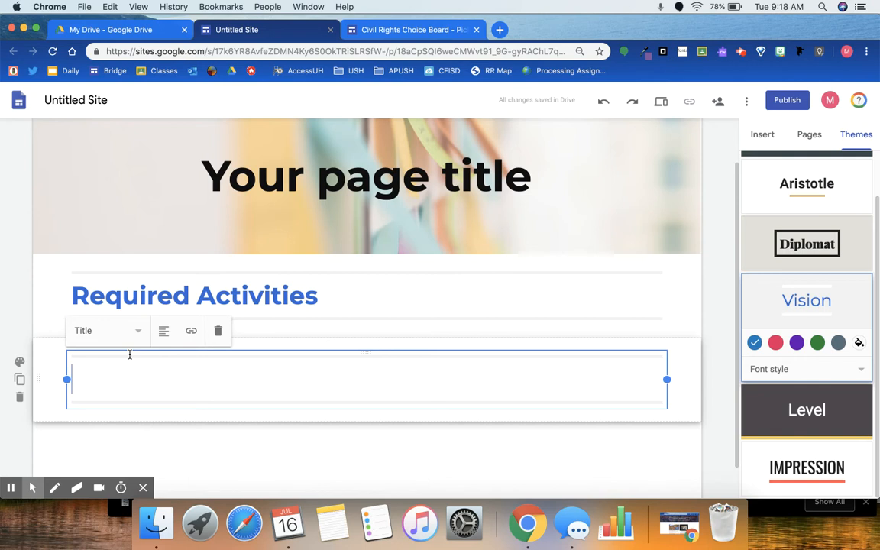
pyautogui.write('CHoice')
pyautogui.press('BackSpace')
pyautogui.press('BackSpace')
pyautogui.press('BackSpace')
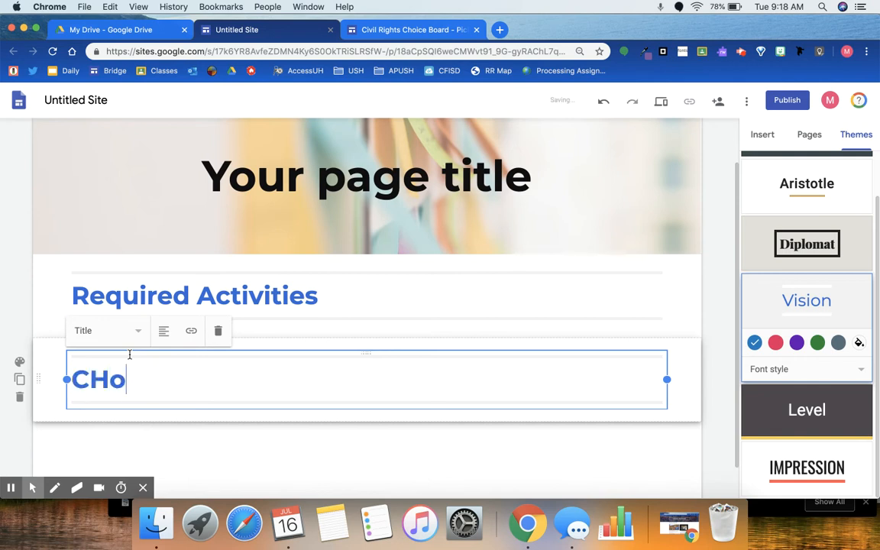
pyautogui.write('ice Acc')
pyautogui.press('BackSpace')
pyautogui.write('tivities')
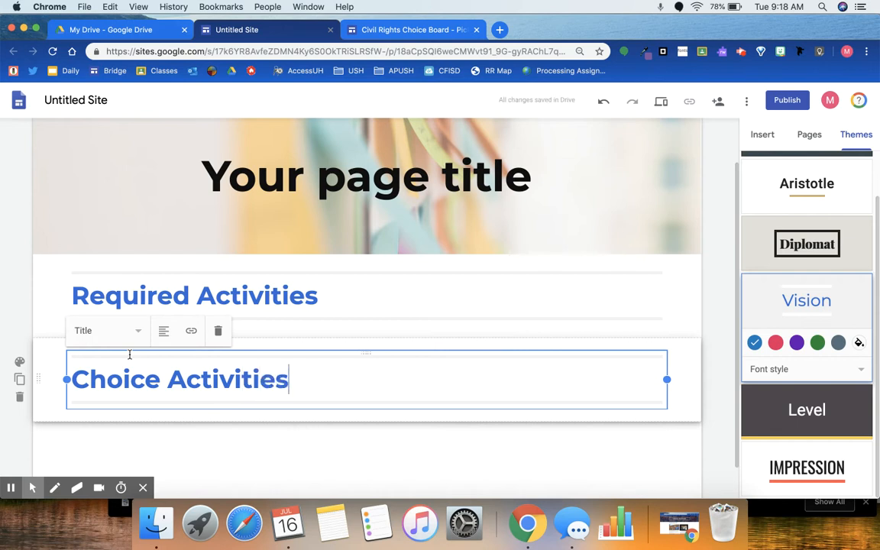
pyautogui.click(177, 457)
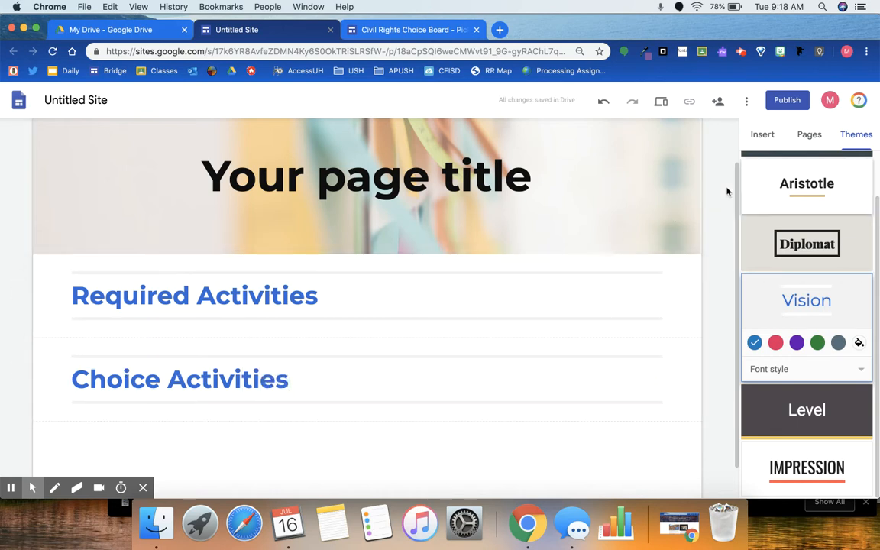
# Step: Replace the placeholder page title in the header with "Example Choice Board"
pyautogui.click(441, 172)
pyautogui.write('Exam')
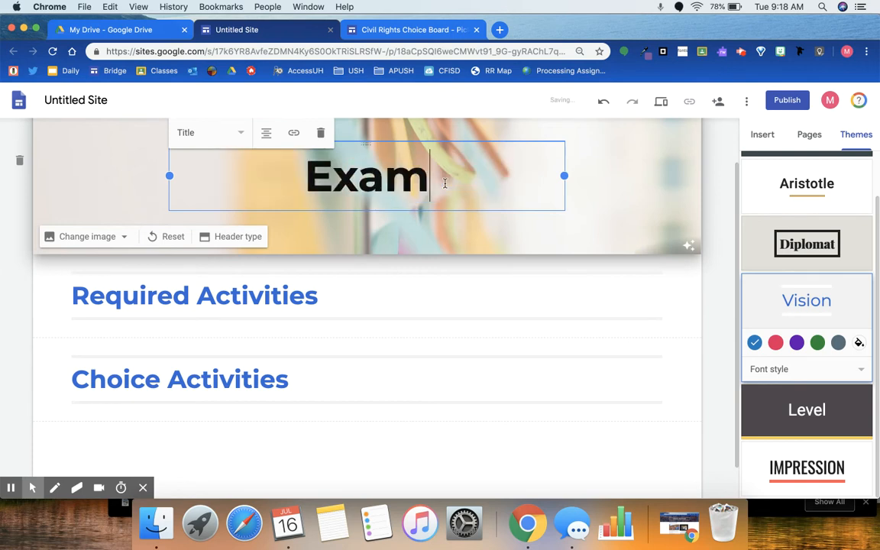
pyautogui.write('ple Choice Boa')
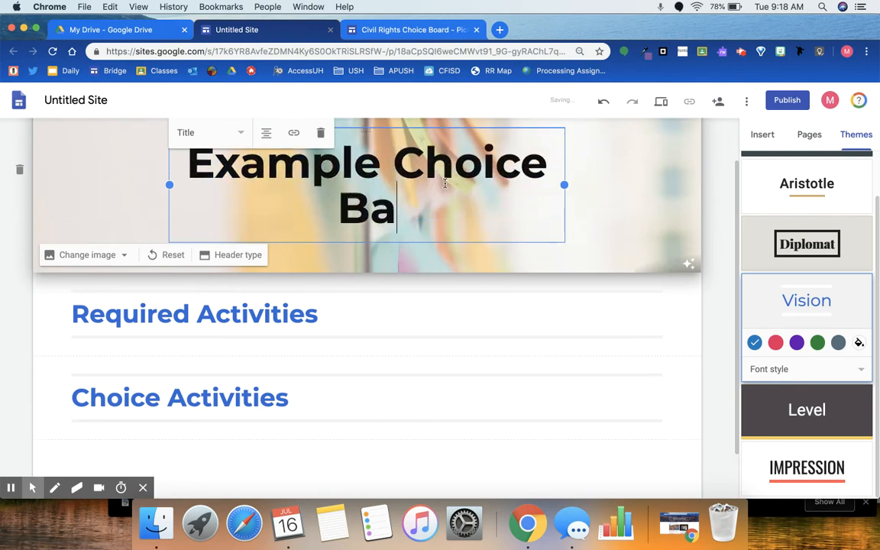
pyautogui.write('rd')
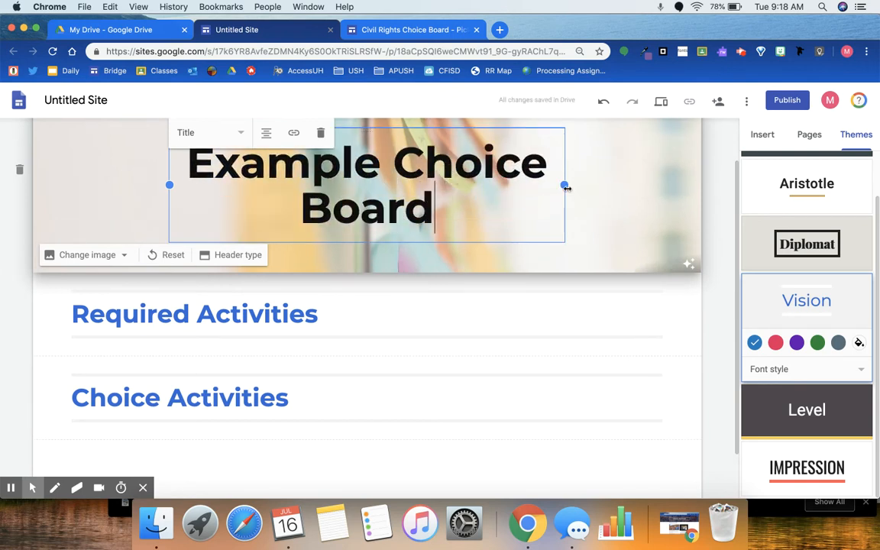
# Step: Widen the header title box on both sides so the page title fits on one centred line
pyautogui.moveTo(565, 185); pyautogui.dragTo(616, 187)
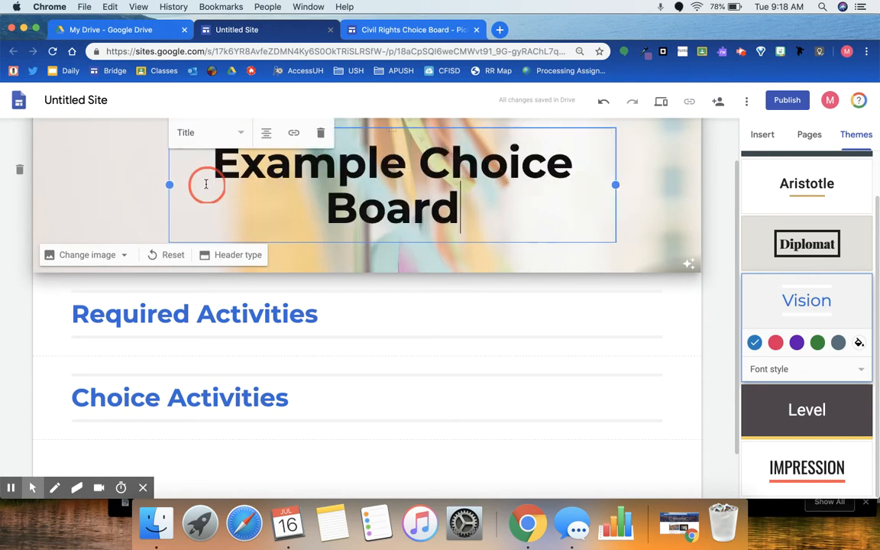
pyautogui.moveTo(169, 185); pyautogui.dragTo(118, 185)
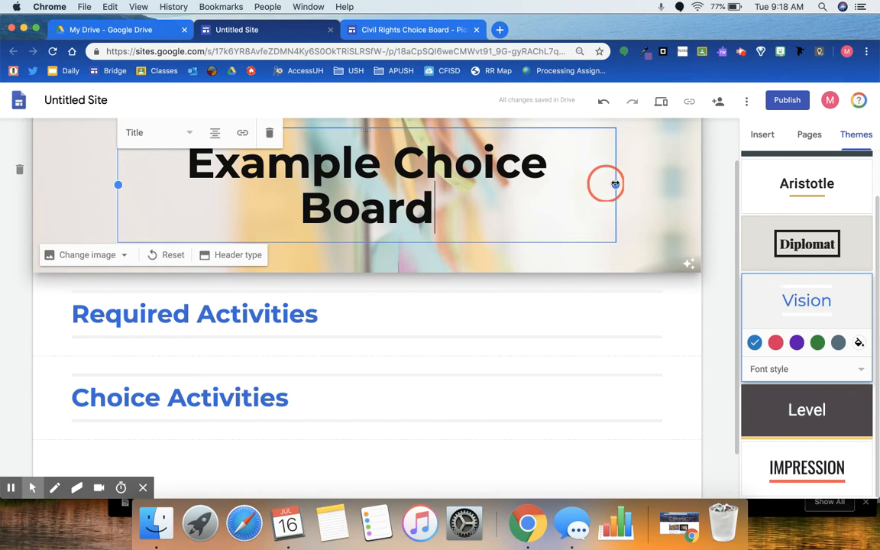
pyautogui.moveTo(616, 184); pyautogui.dragTo(620, 183)
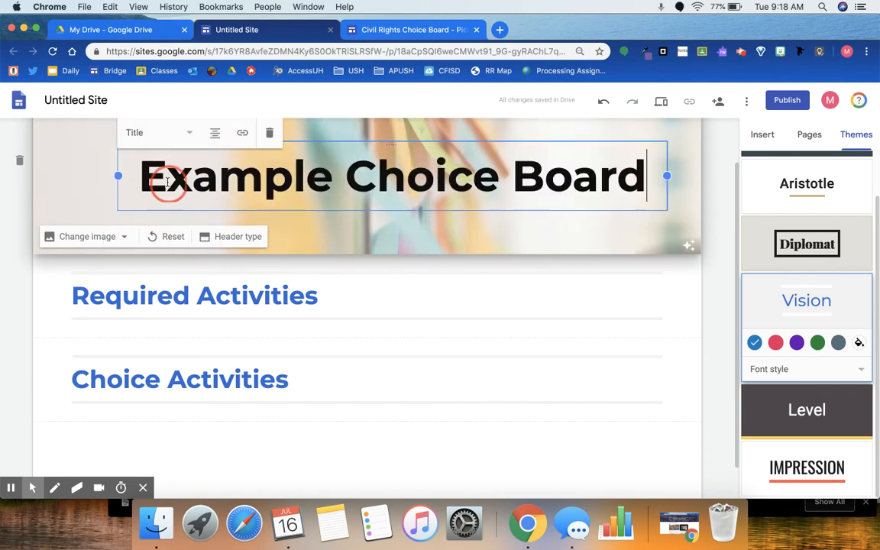
pyautogui.moveTo(120, 181); pyautogui.dragTo(66, 177)
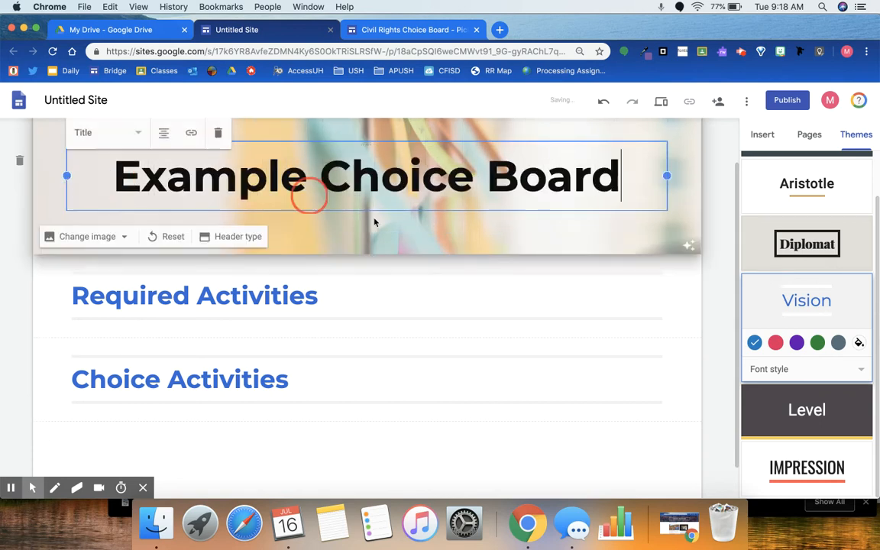
# Step: Add a new page named "Required Activities" to the site
pyautogui.click(810, 137)
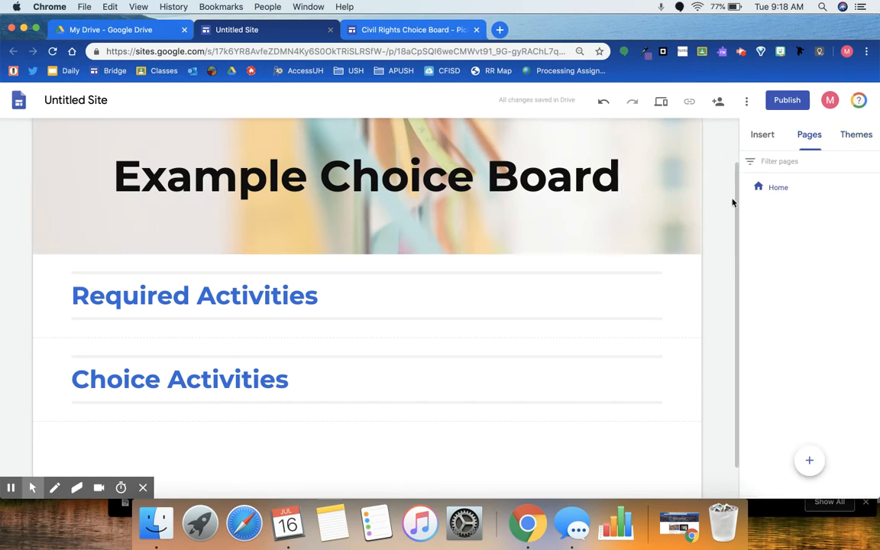
pyautogui.moveTo(806, 459)
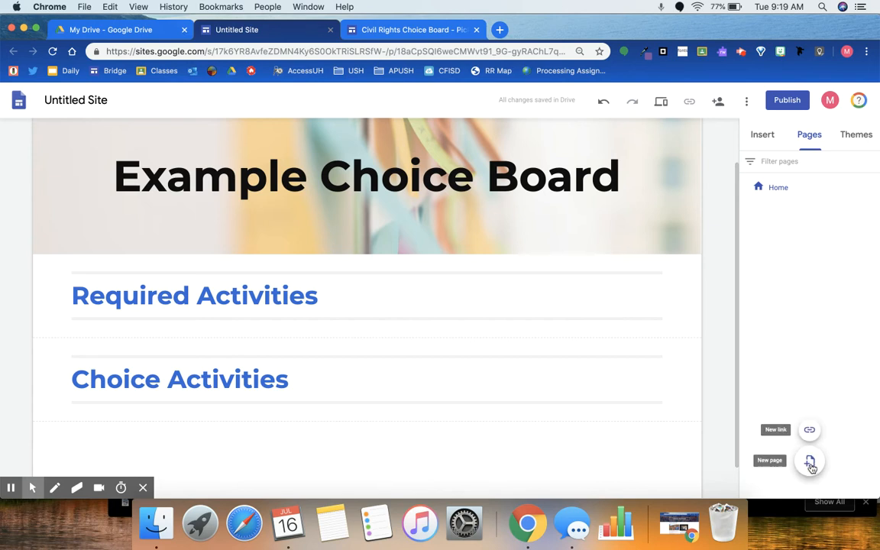
pyautogui.click(810, 462)
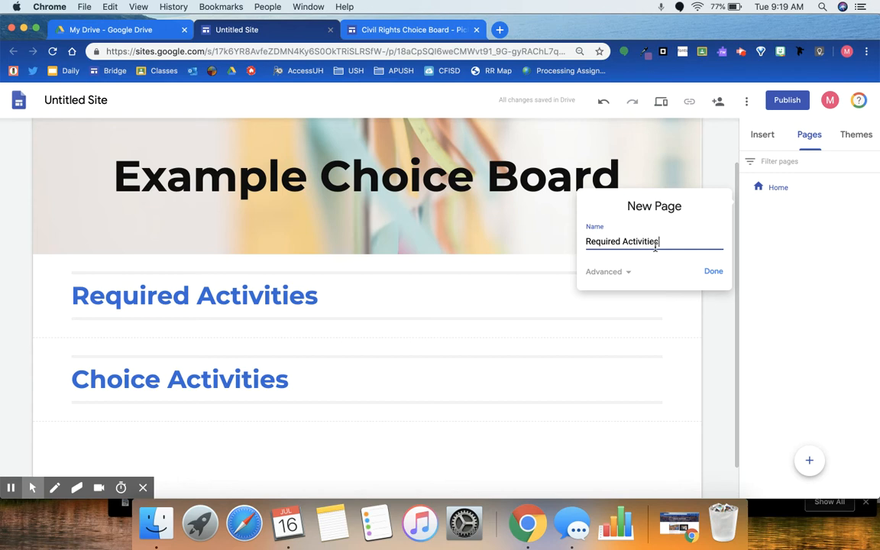
pyautogui.click(715, 274)
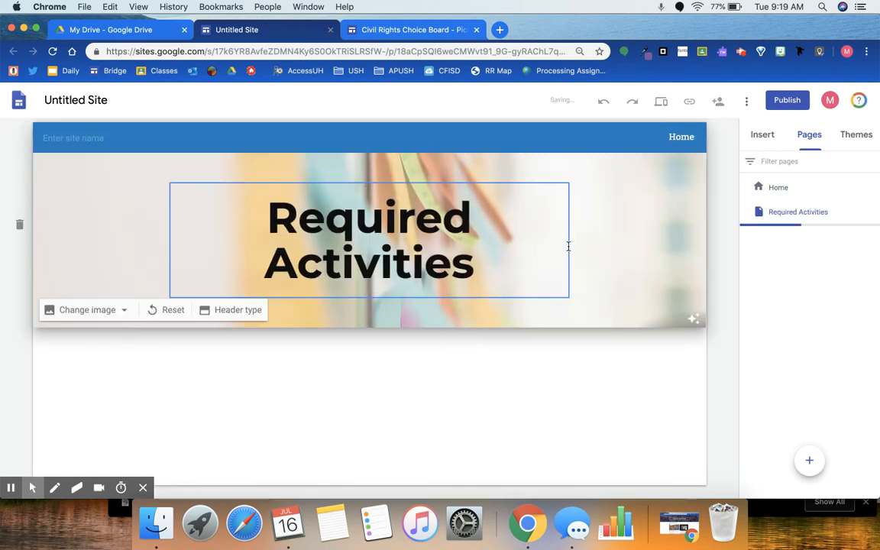
# Step: Add a subpage named "Required #1" under the Required Activities page
pyautogui.moveTo(870, 222)
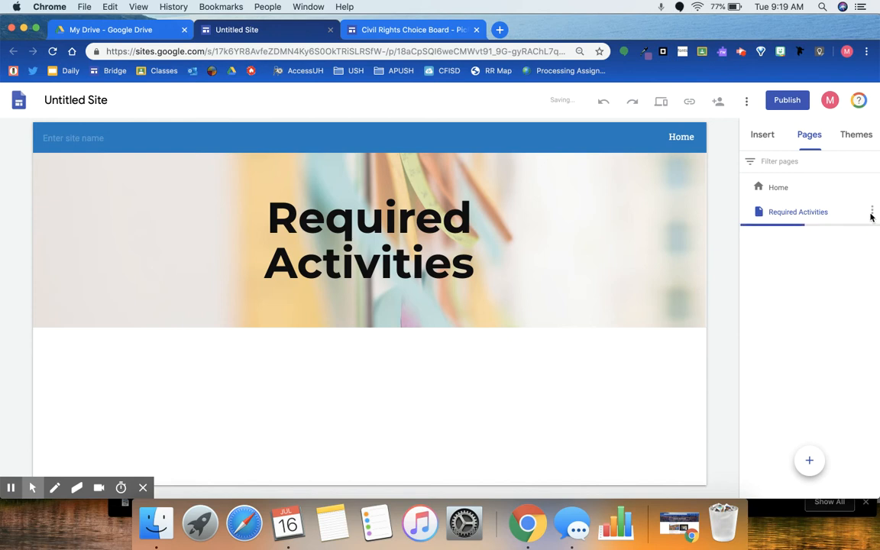
pyautogui.click(871, 212)
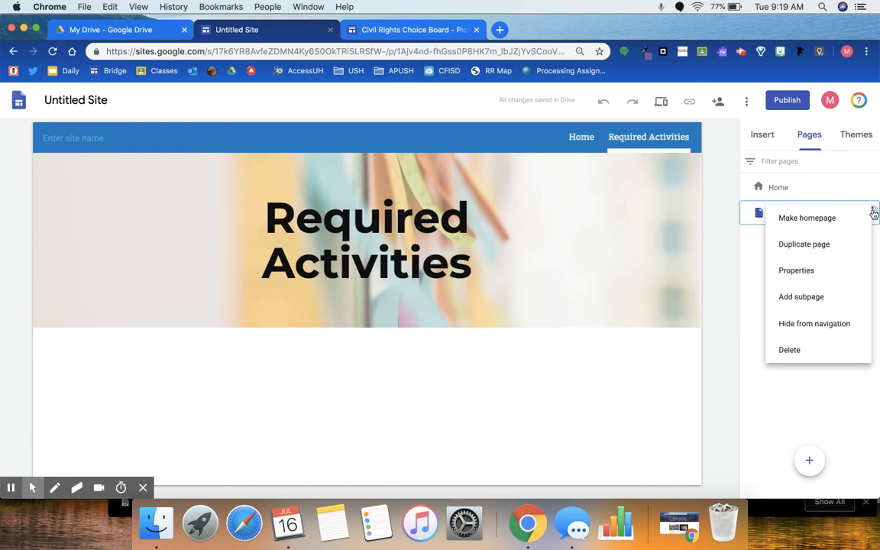
pyautogui.click(815, 296)
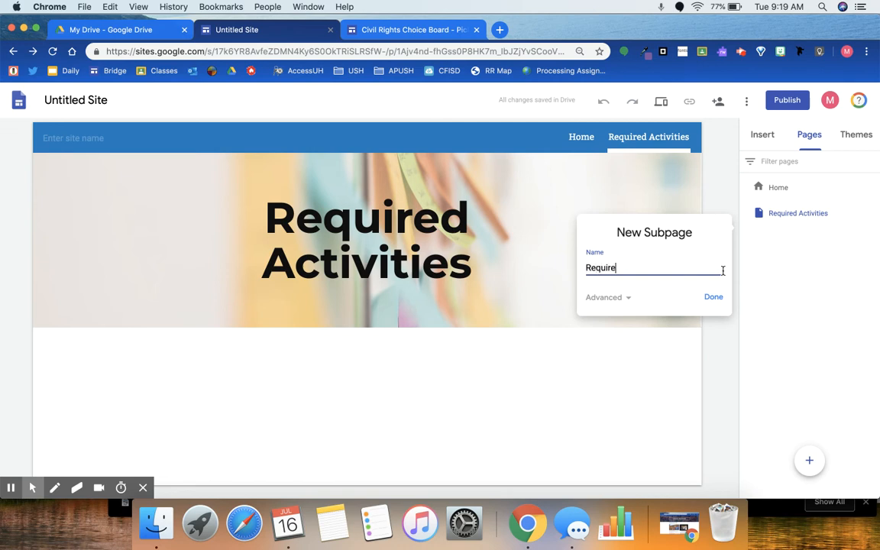
pyautogui.click(714, 297)
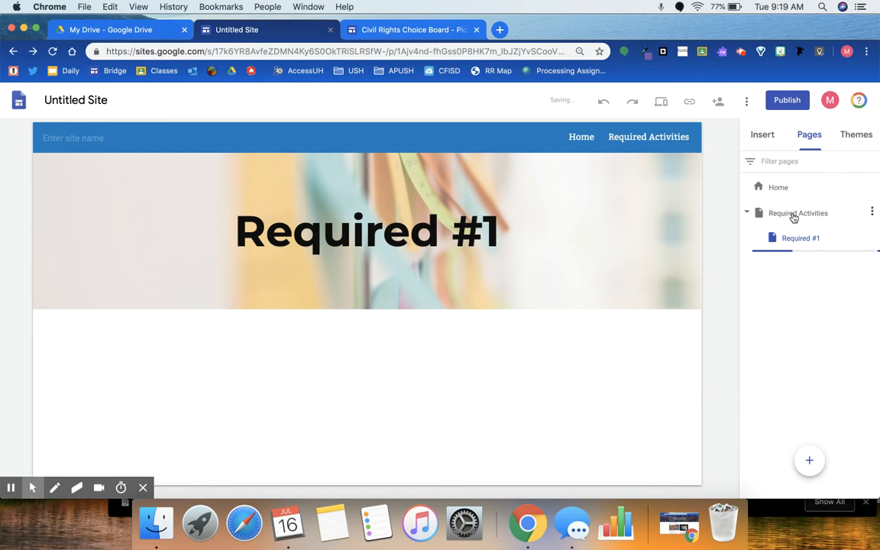
# Step: Add a new page named "Required #2" and nest it under the Required Activities page
pyautogui.click(810, 459)
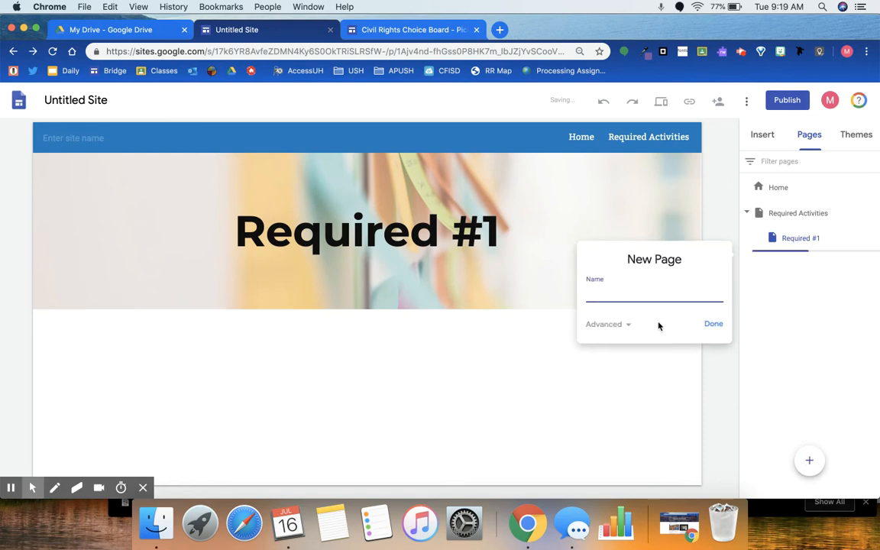
pyautogui.write('Required')
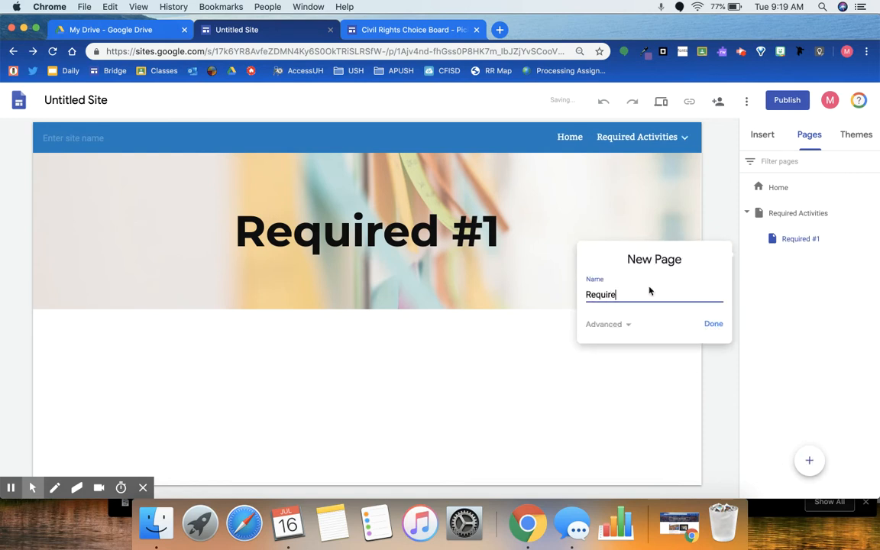
pyautogui.click(707, 324)
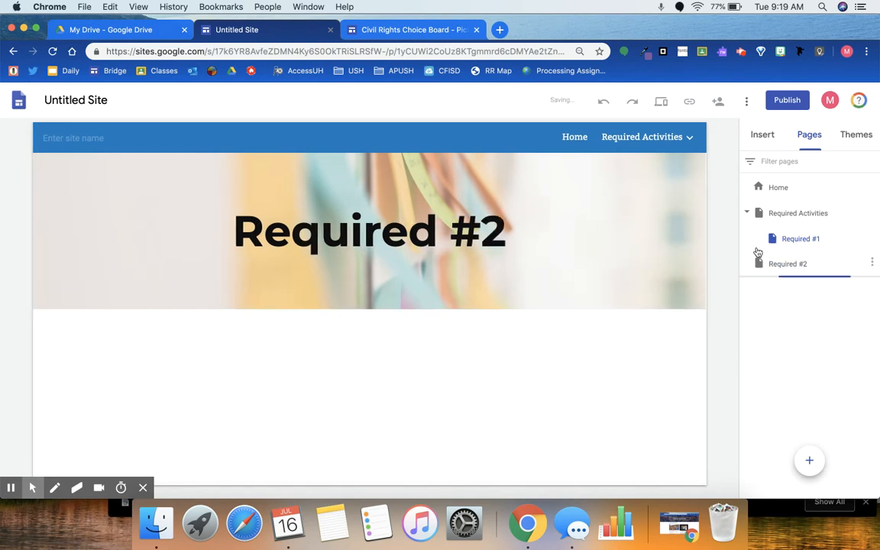
pyautogui.moveTo(602, 135)
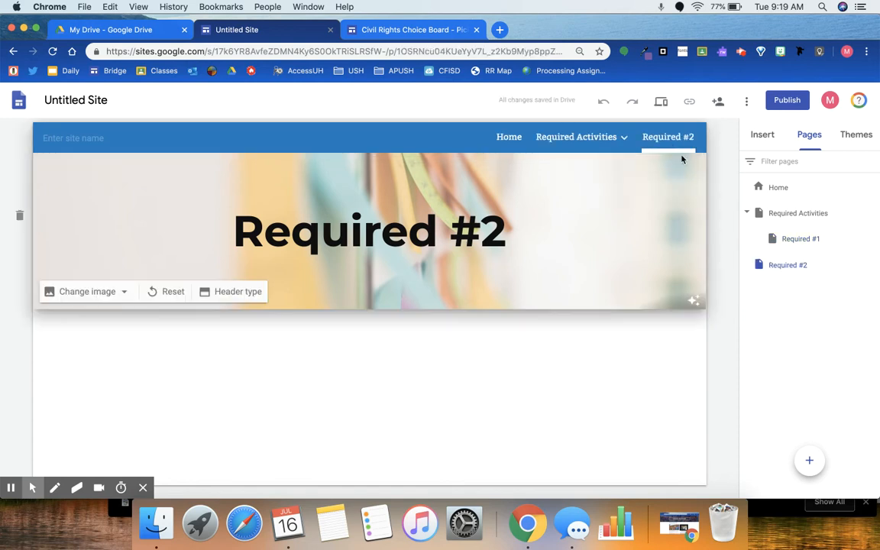
pyautogui.moveTo(790, 271); pyautogui.dragTo(812, 215)
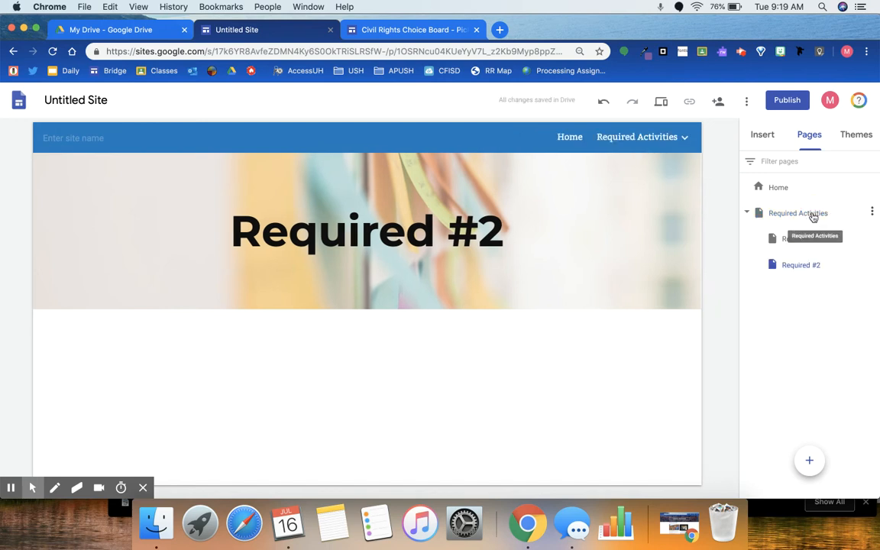
pyautogui.moveTo(689, 148)
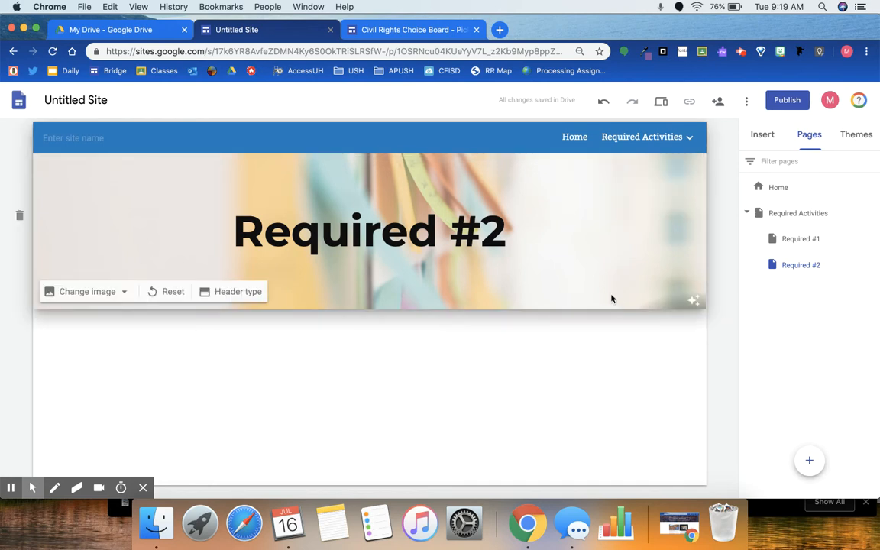
# Step: Add a new top-level page named "Choice Activities" and give it a subpage named "Choice #1"
pyautogui.click(811, 462)
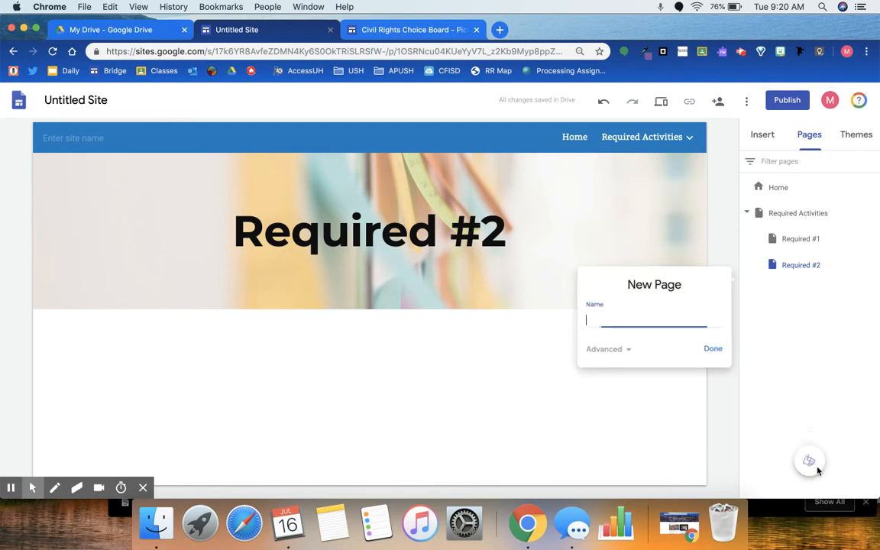
pyautogui.click(719, 345)
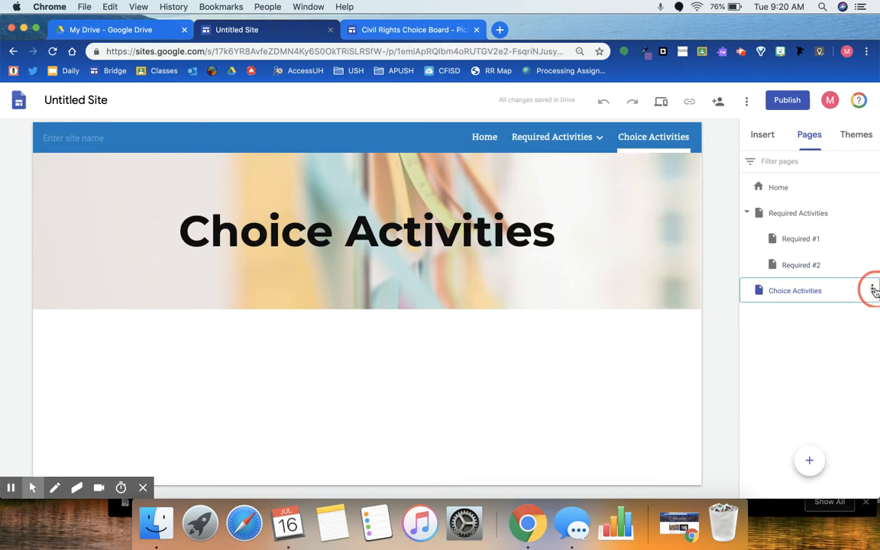
pyautogui.click(871, 290)
pyautogui.click(839, 375)
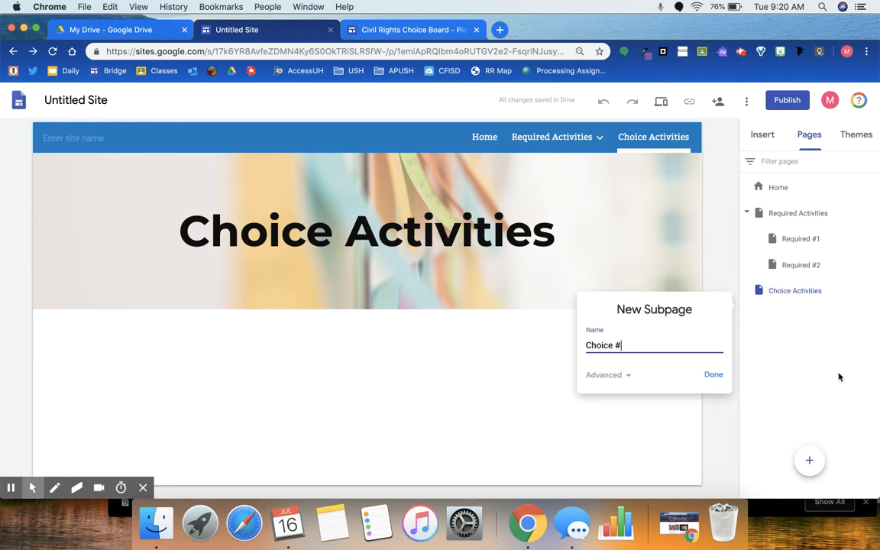
pyautogui.click(714, 375)
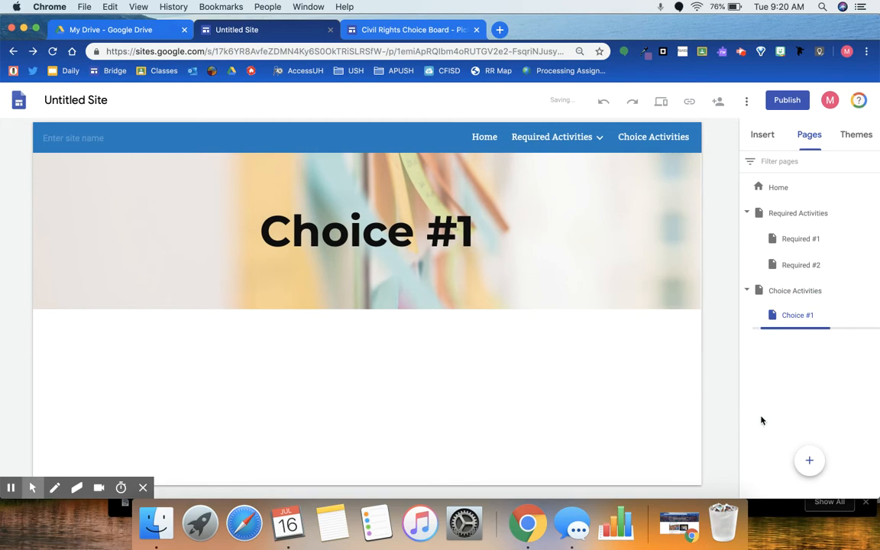
# Step: Add a new page named "Choice #2" and nest it under the Choice Activities page
pyautogui.click(810, 460)
pyautogui.write('CHoice')
pyautogui.press('BackSpace')
pyautogui.press('BackSpace')
pyautogui.press('BackSpace')
pyautogui.press('BackSpace')
pyautogui.press('BackSpace')
pyautogui.write('h')
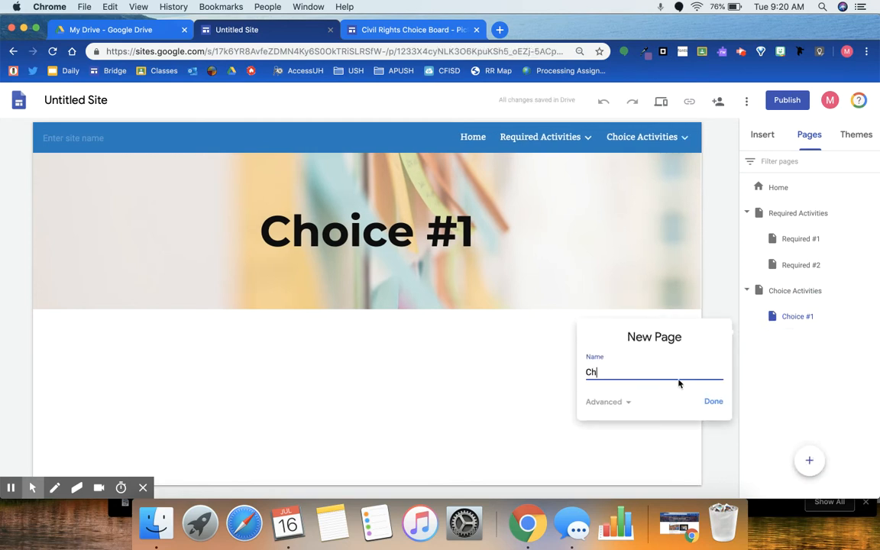
pyautogui.click(715, 402)
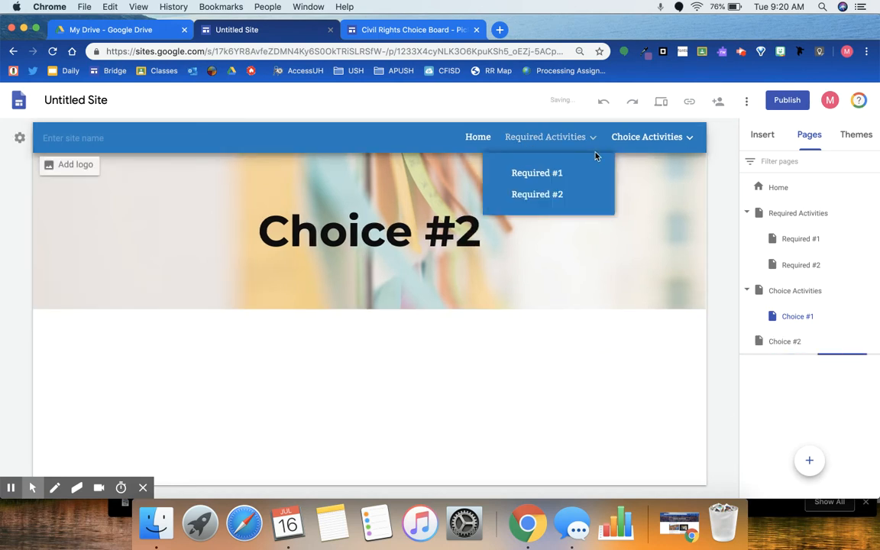
pyautogui.moveTo(653, 145)
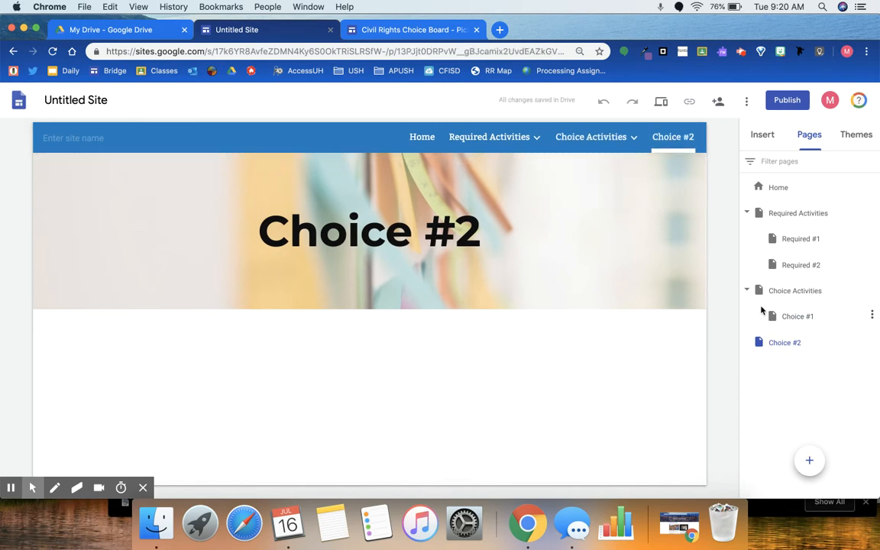
pyautogui.moveTo(777, 355); pyautogui.dragTo(802, 297)
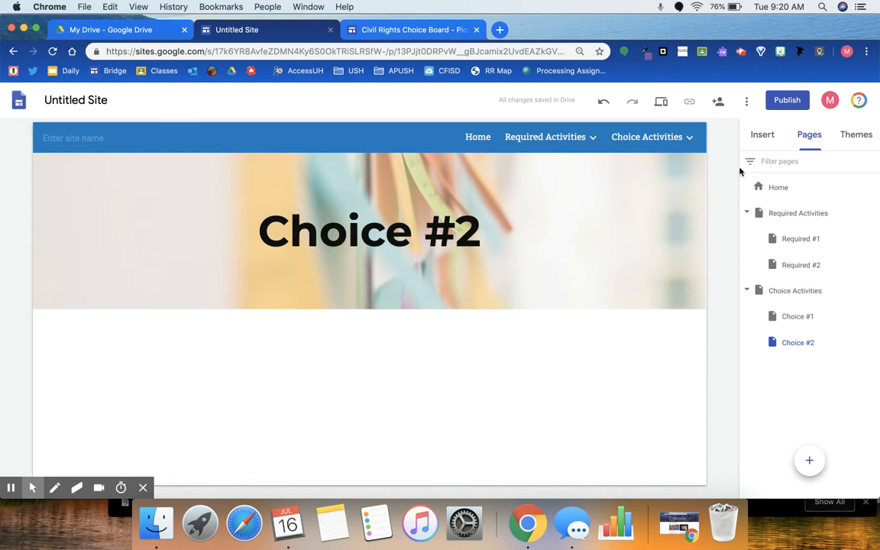
# Step: On the Home page, insert a button named "Required #1" linked to the Required #1 page and place it below the Required Activities heading
pyautogui.click(479, 139)
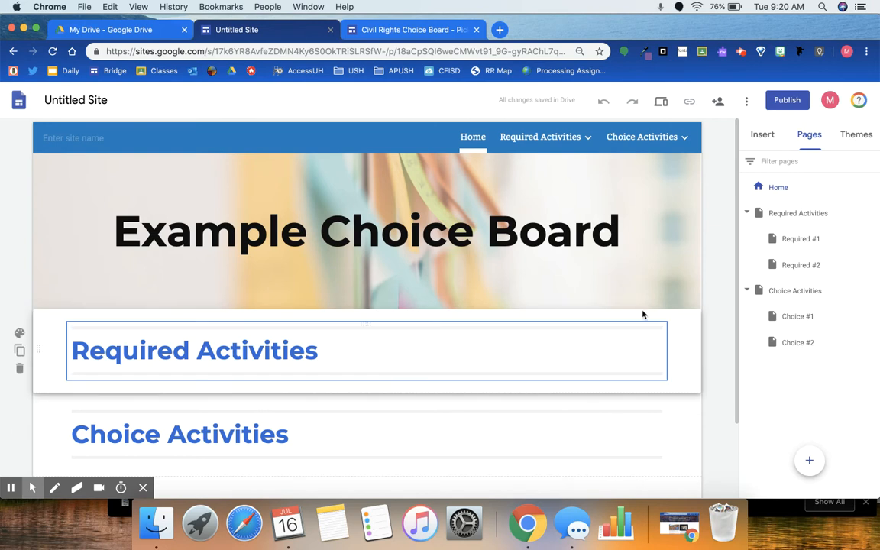
pyautogui.scroll(-2, 642, 314)
pyautogui.scroll(2, 643, 314)
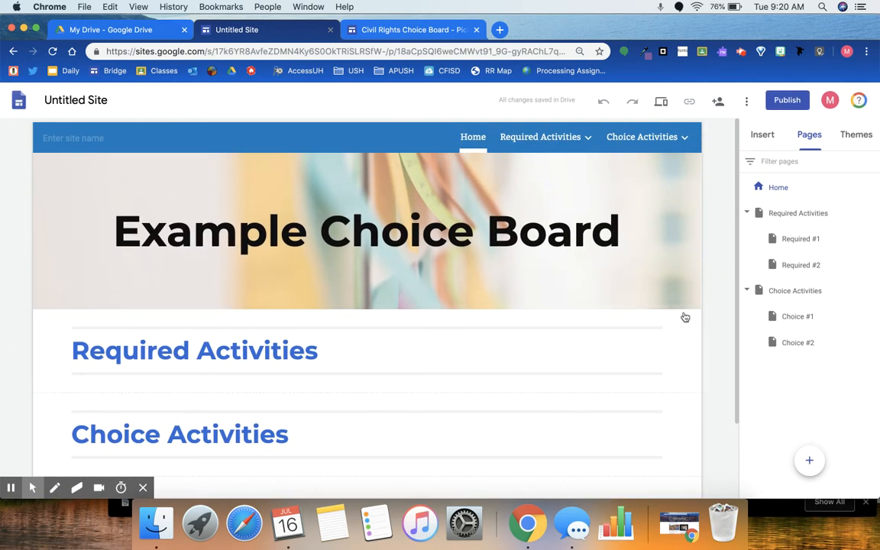
pyautogui.click(764, 135)
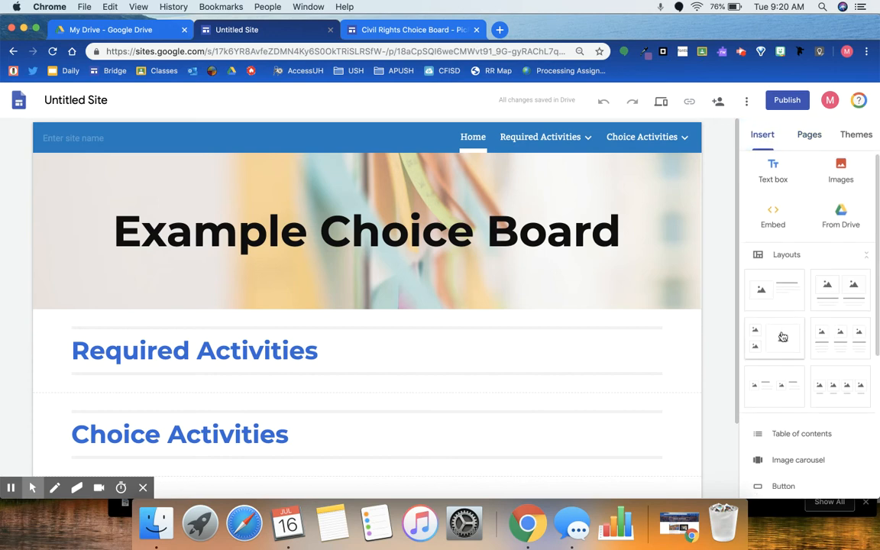
pyautogui.scroll(-5, 783, 336)
pyautogui.click(784, 299)
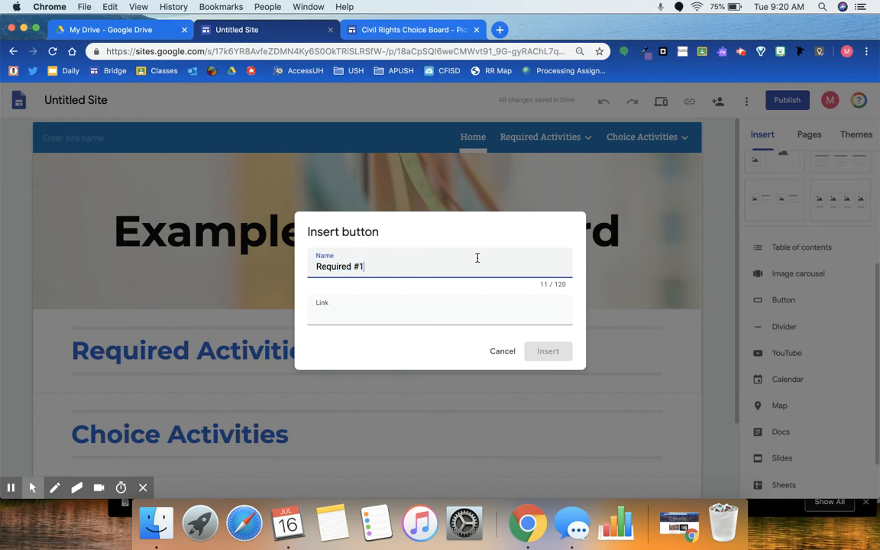
pyautogui.click(526, 321)
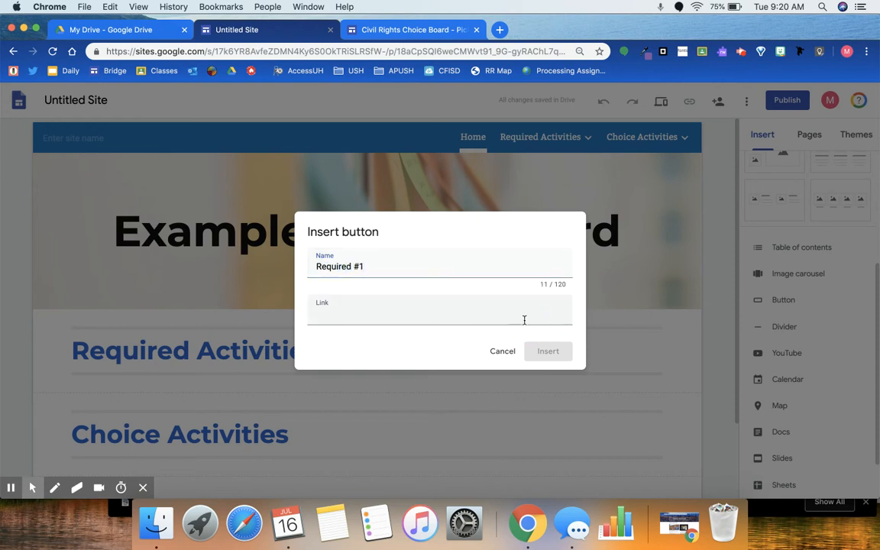
pyautogui.click(435, 384)
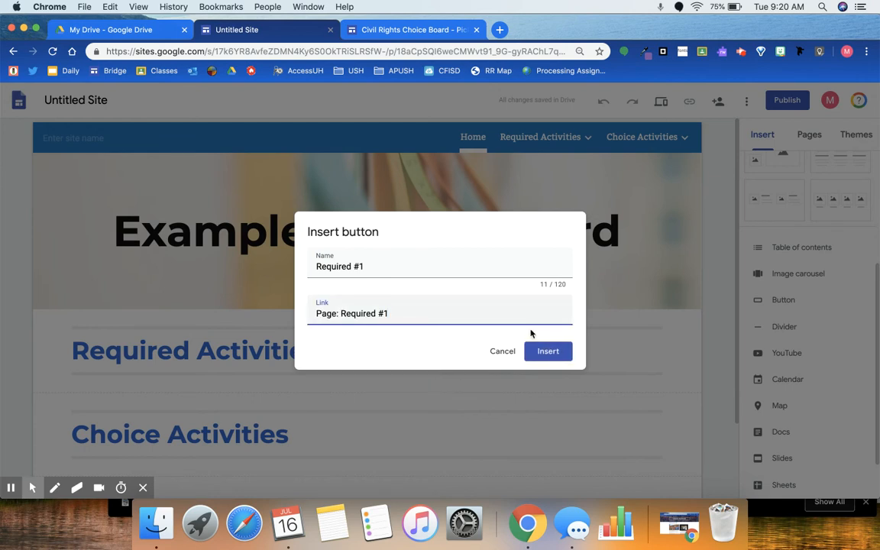
pyautogui.click(542, 353)
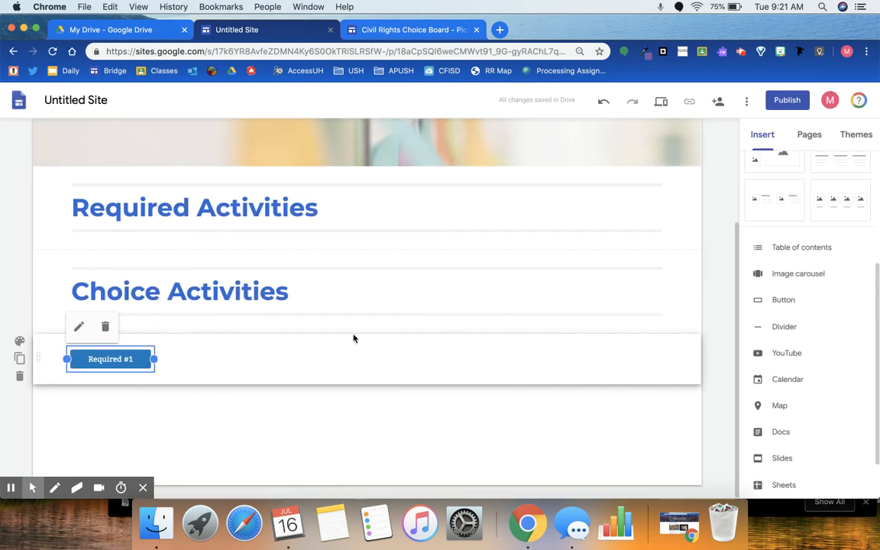
pyautogui.moveTo(126, 365); pyautogui.dragTo(174, 256)
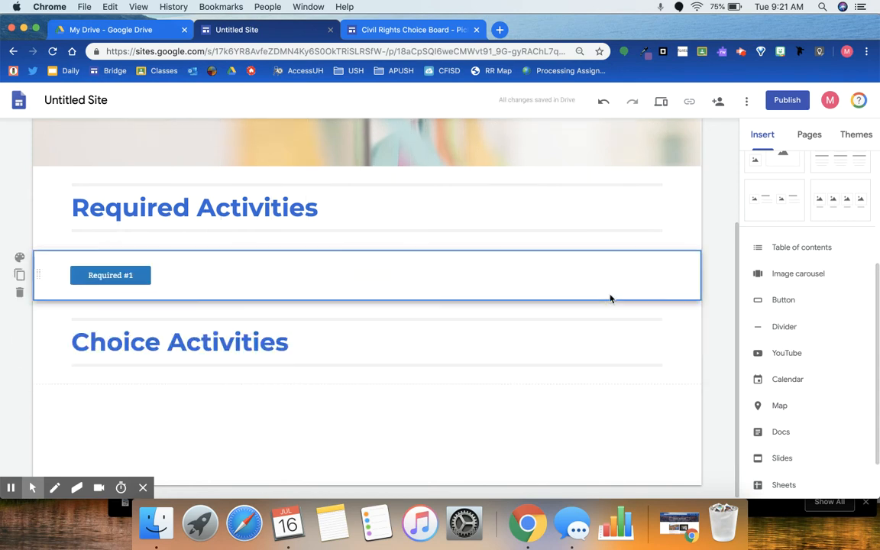
# Step: Insert a button named "Required #2" linked to the Required #2 page and place it beside the Required #1 button
pyautogui.click(785, 301)
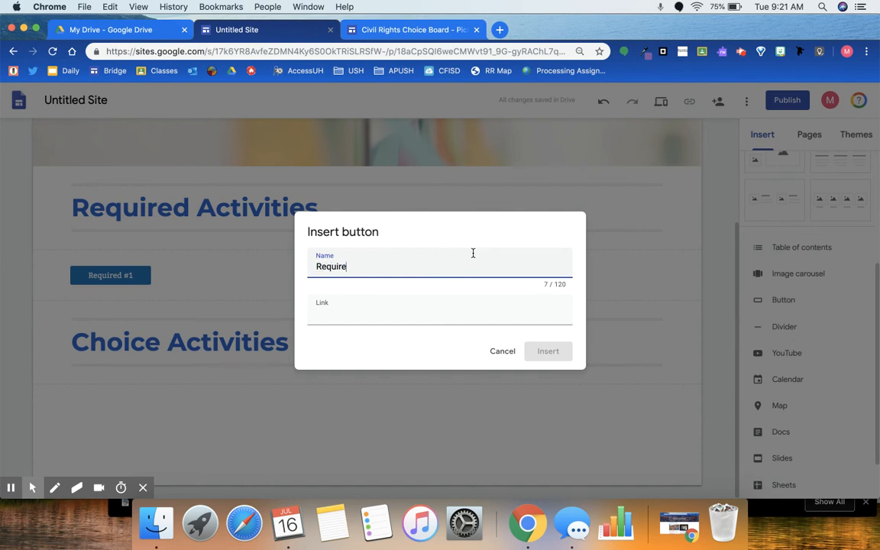
pyautogui.click(469, 309)
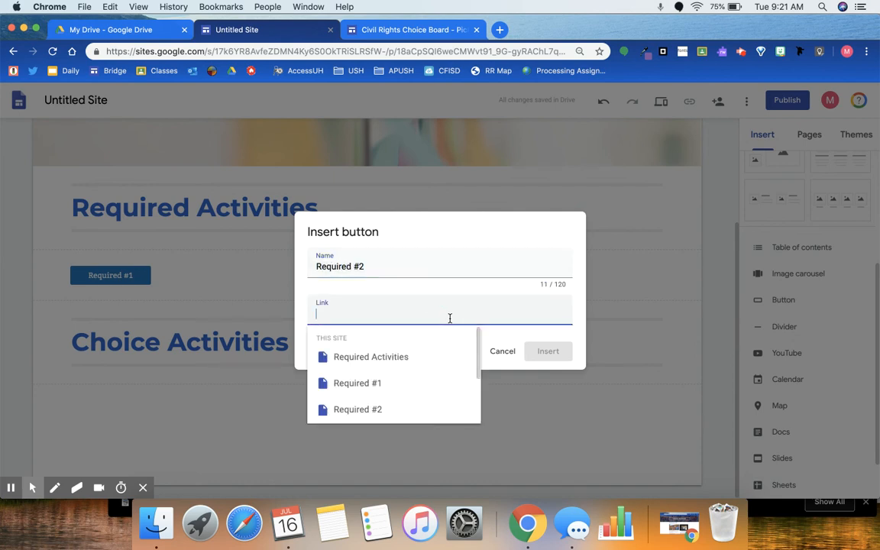
pyautogui.click(426, 411)
pyautogui.click(548, 352)
pyautogui.click(138, 364)
pyautogui.moveTo(139, 364); pyautogui.dragTo(262, 234)
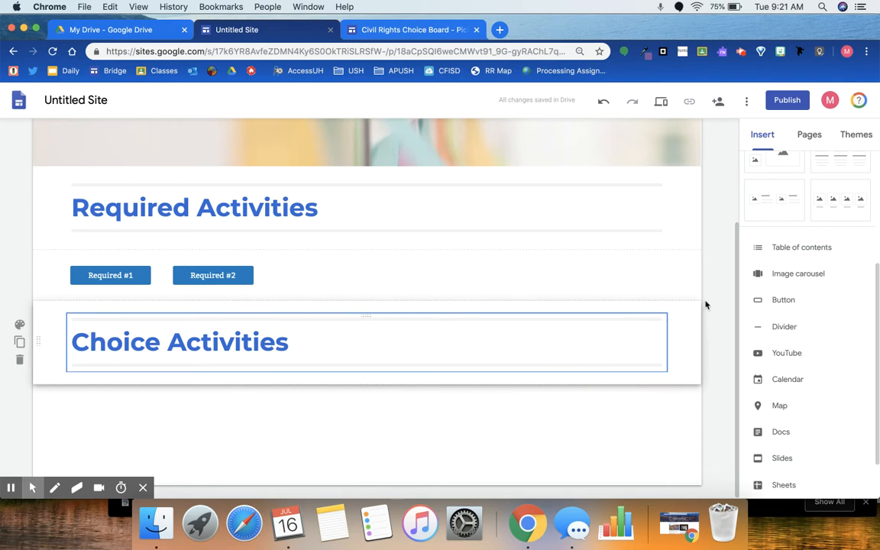
# Step: Insert a button named "Choice Activity #1" linked to the Choice #1 page below the Choice Activities heading
pyautogui.click(786, 300)
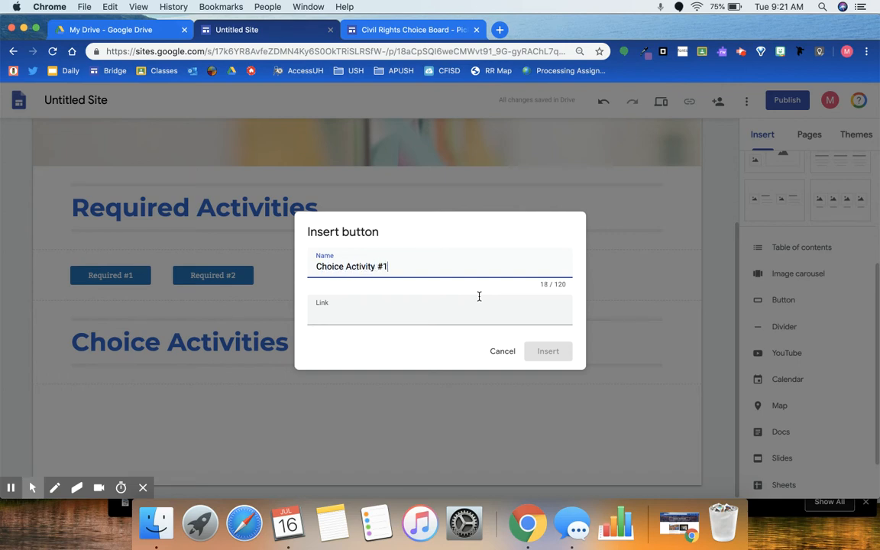
pyautogui.click(434, 319)
pyautogui.scroll(-3, 417, 375)
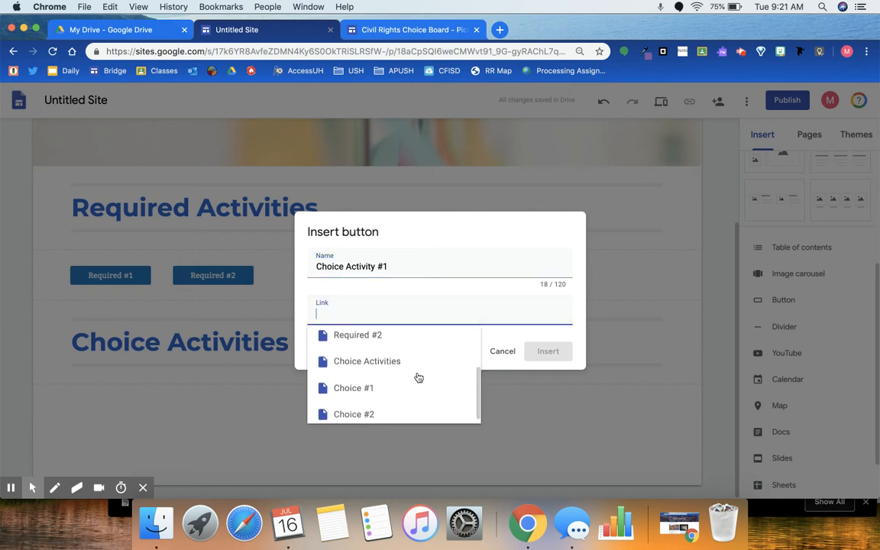
pyautogui.click(413, 386)
pyautogui.click(557, 350)
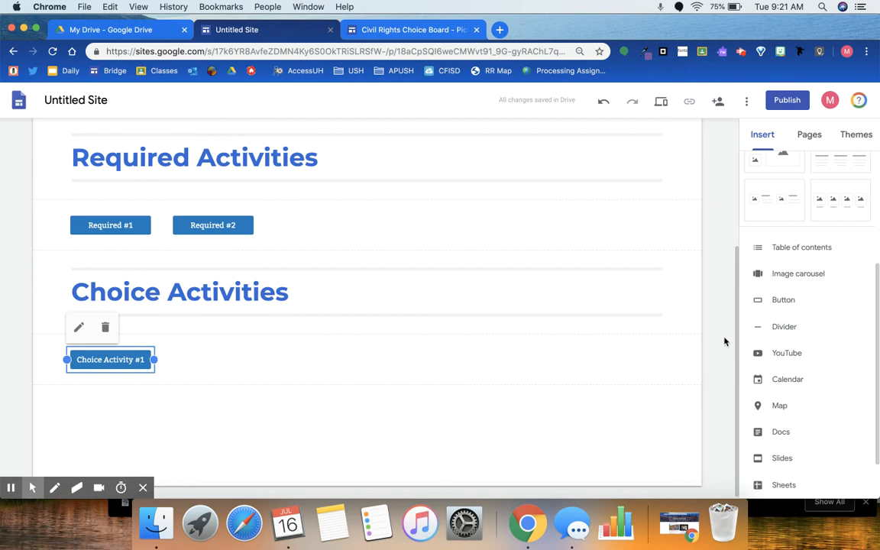
# Step: Insert a button named "Choice #2" linked to the Choice #2 page and place it beside the Choice Activity #1 button
pyautogui.click(810, 302)
pyautogui.write('Choice #2')
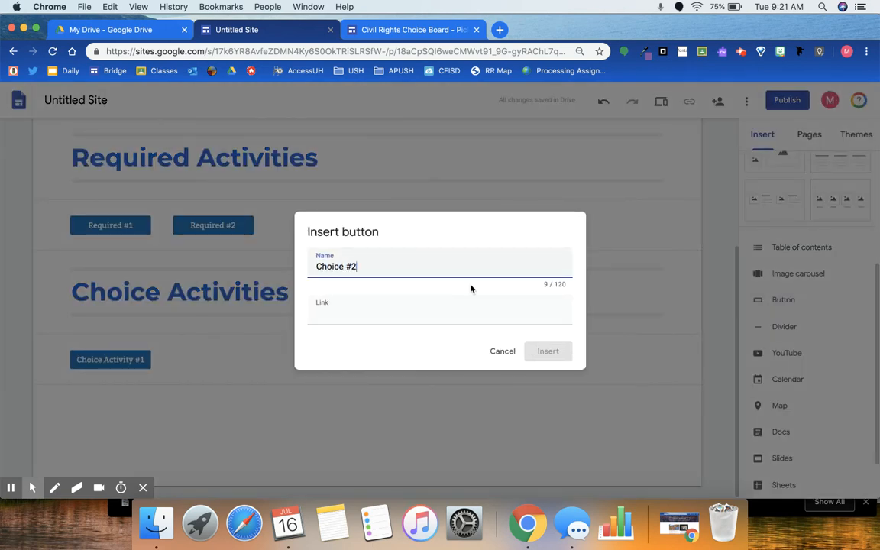
pyautogui.click(356, 319)
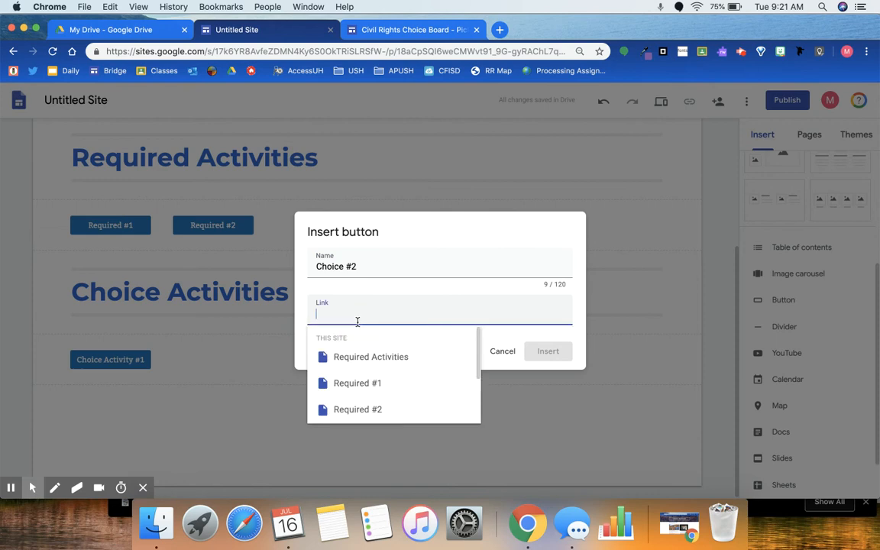
pyautogui.scroll(-2, 367, 385)
pyautogui.click(377, 411)
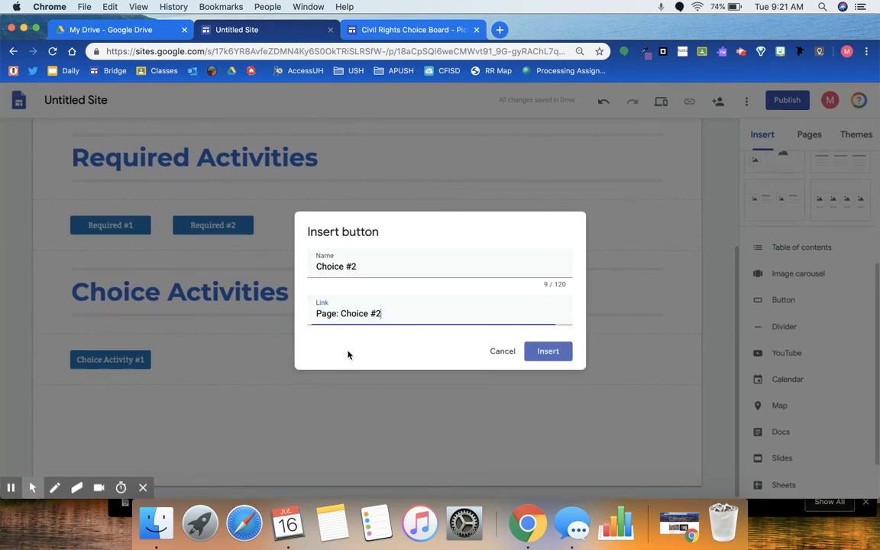
pyautogui.click(345, 266)
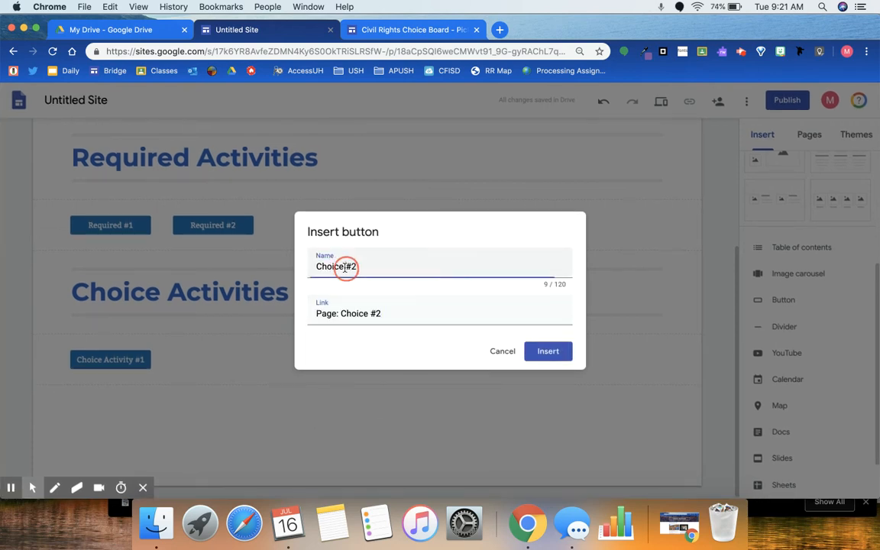
pyautogui.click(560, 352)
pyautogui.moveTo(99, 364); pyautogui.dragTo(192, 307)
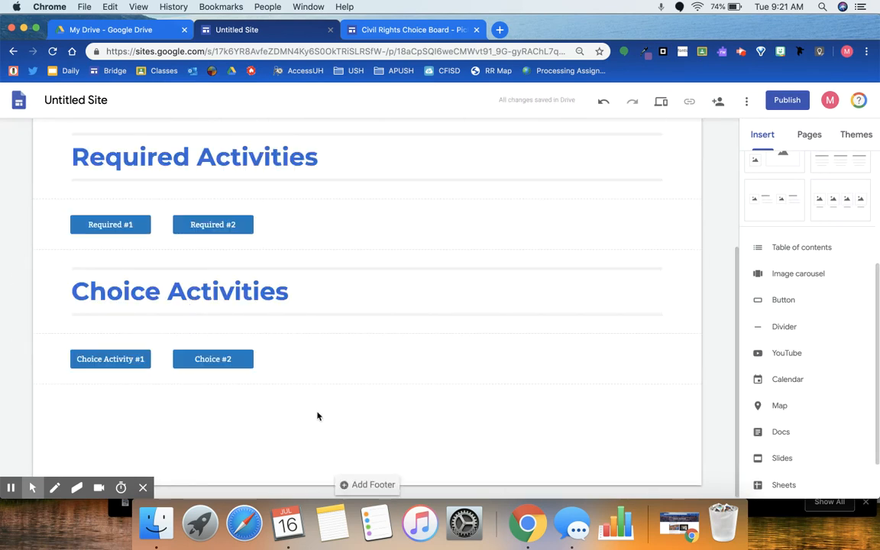
pyautogui.click(299, 428)
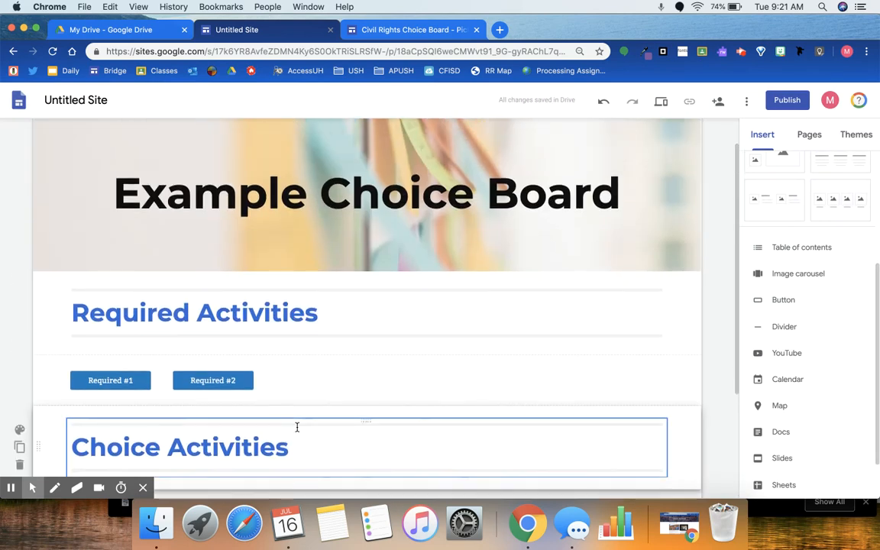
# Step: Link the Required Activities heading text on the Home page to the Required Activities page
pyautogui.click(148, 297)
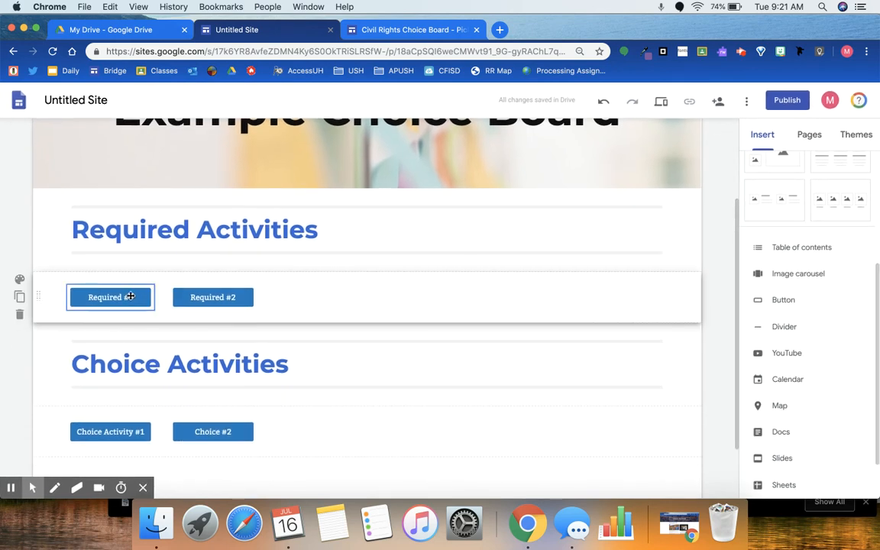
pyautogui.click(233, 205)
pyautogui.click(232, 216)
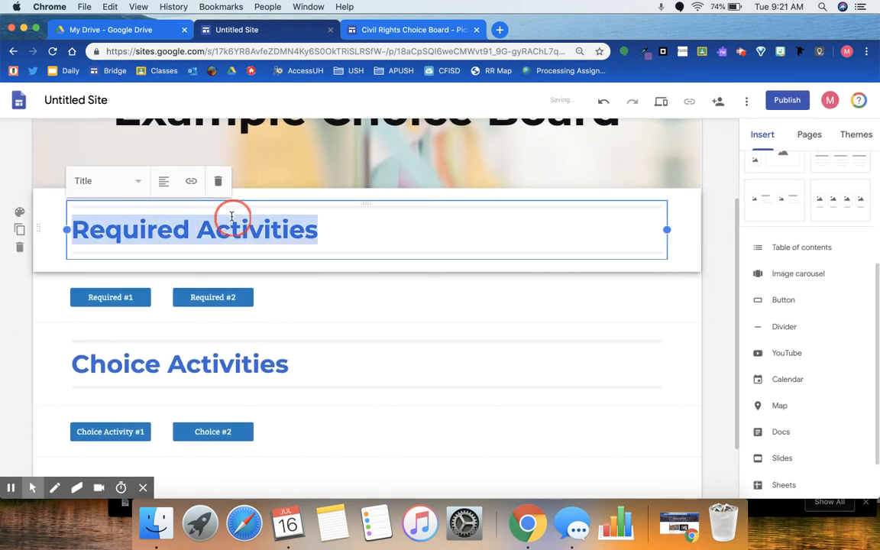
pyautogui.click(190, 182)
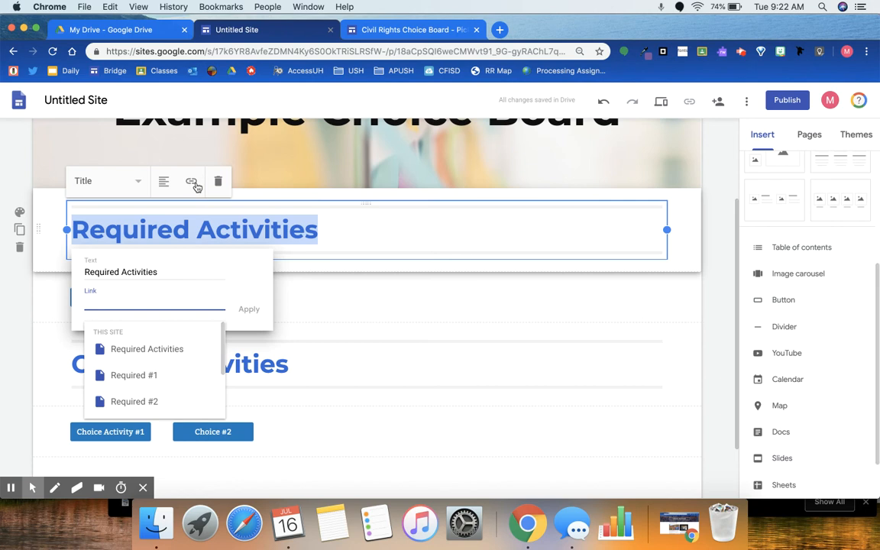
pyautogui.click(174, 349)
pyautogui.click(251, 311)
# Step: Link the Choice Activities heading text on the Home page to the Choice Activities page
pyautogui.tripleClick(222, 359)
pyautogui.click(193, 314)
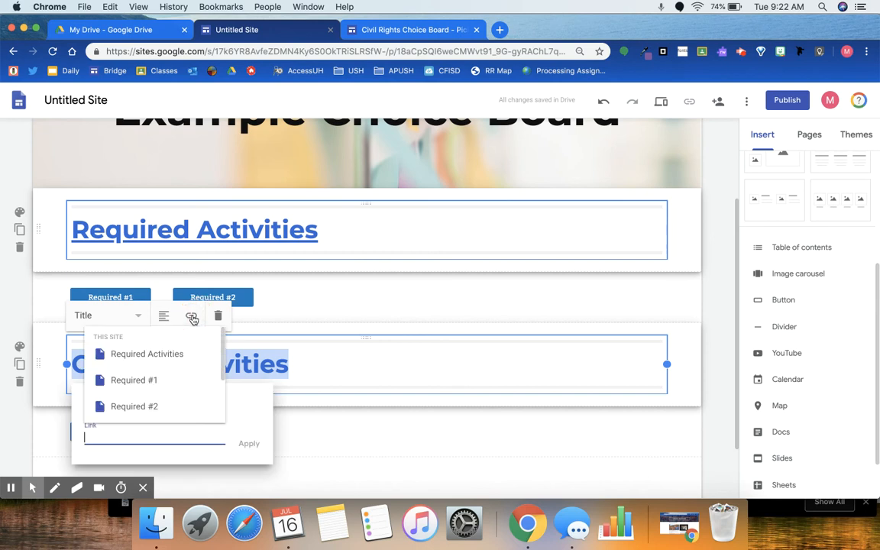
pyautogui.scroll(-2, 175, 374)
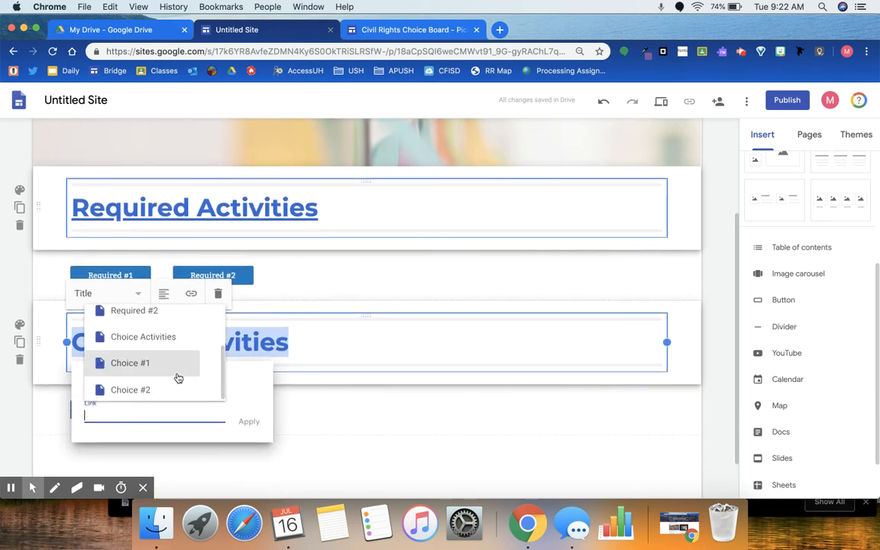
pyautogui.click(178, 347)
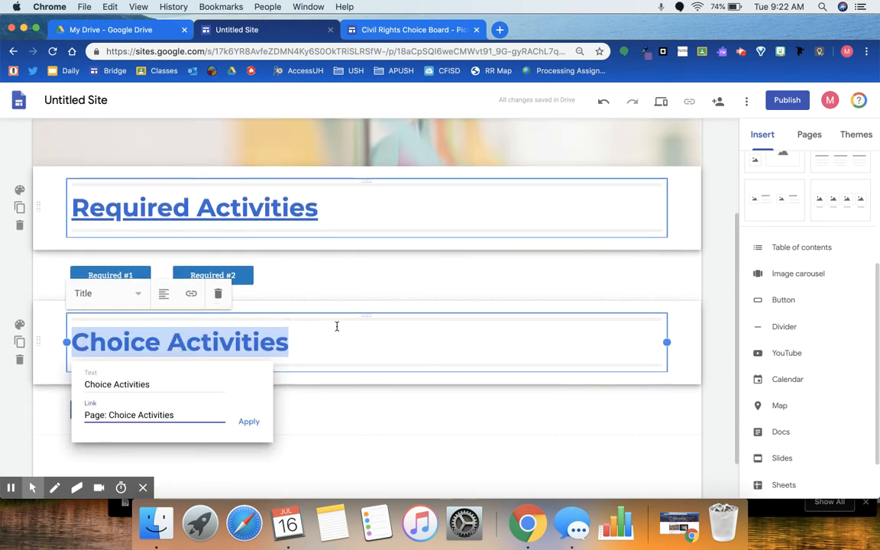
pyautogui.click(252, 422)
pyautogui.scroll(4, 492, 269)
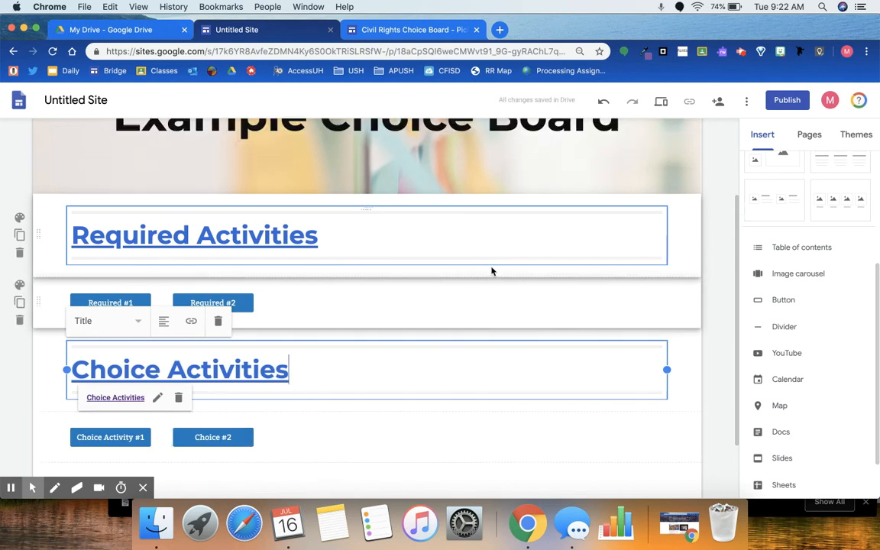
pyautogui.click(304, 314)
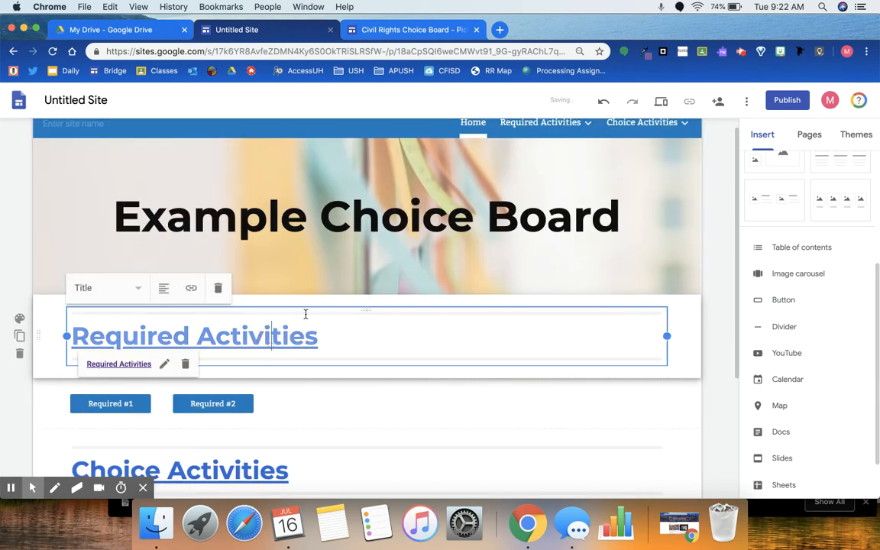
# Step: On the Required Activities page, insert a button named "Required #1" linked to the Required #1 page
pyautogui.click(556, 124)
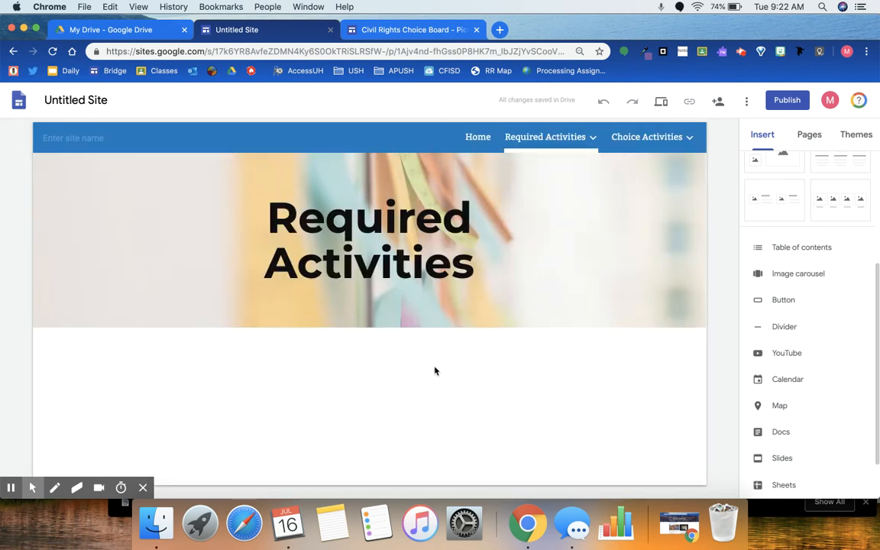
pyautogui.doubleClick(425, 362)
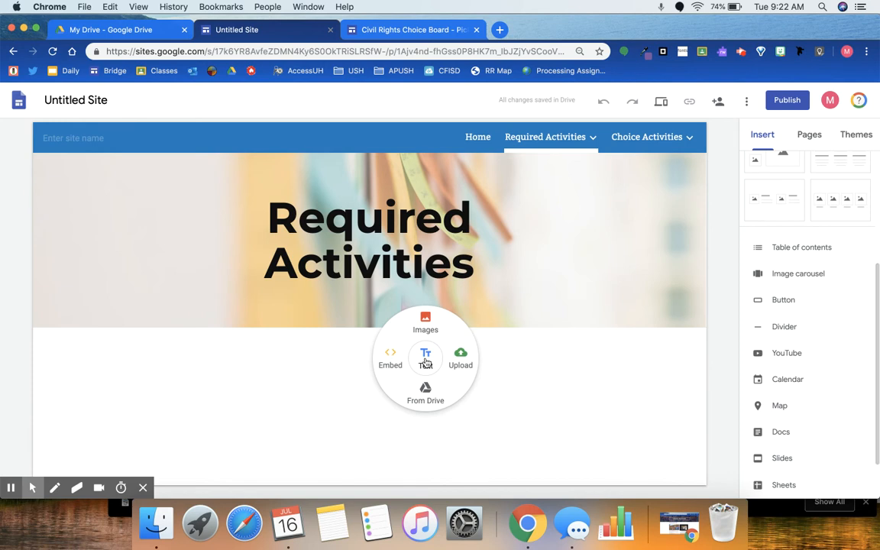
pyautogui.click(789, 304)
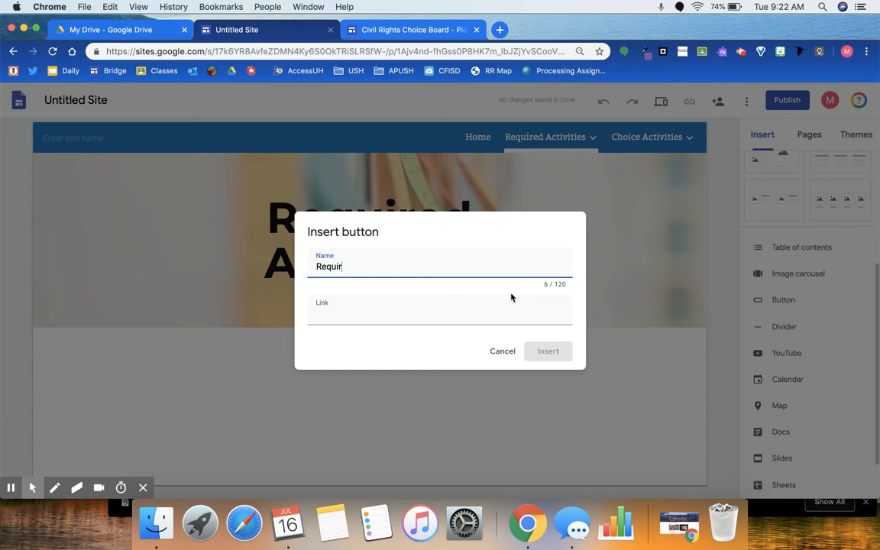
pyautogui.write('Required #')
pyautogui.press('BackSpace')
pyautogui.write('#1')
pyautogui.click(476, 319)
pyautogui.click(424, 384)
pyautogui.click(548, 350)
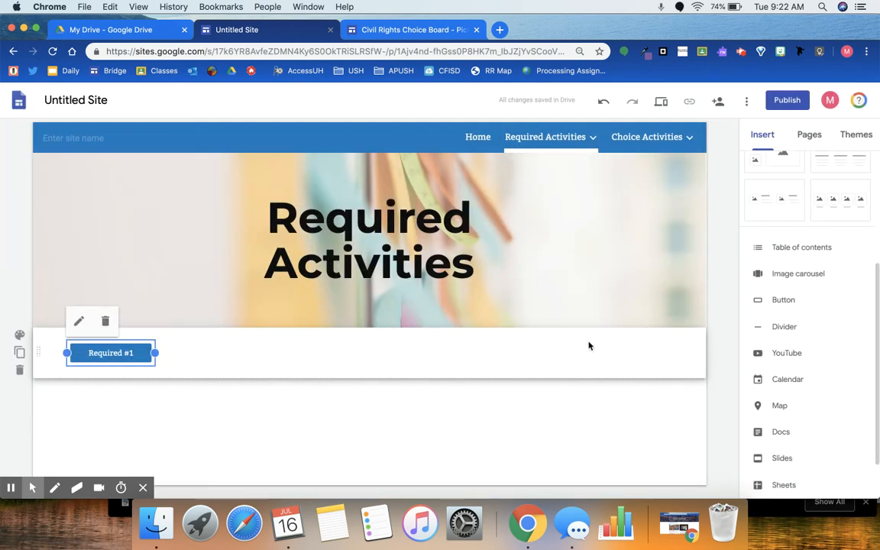
# Step: Insert a button named "Required #2" linked to the Required #2 page beside the Required #1 button, and widen it
pyautogui.click(783, 300)
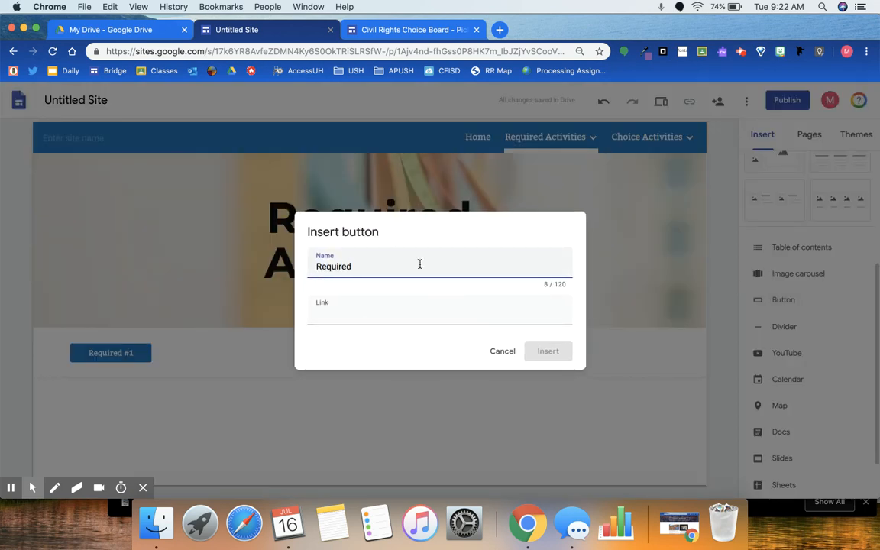
pyautogui.click(418, 318)
pyautogui.click(402, 408)
pyautogui.click(532, 363)
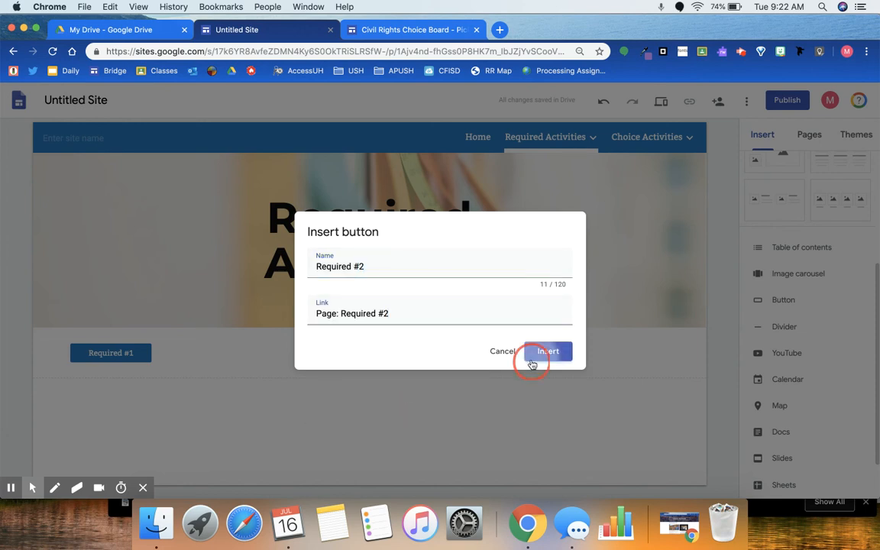
pyautogui.moveTo(113, 360); pyautogui.dragTo(200, 316)
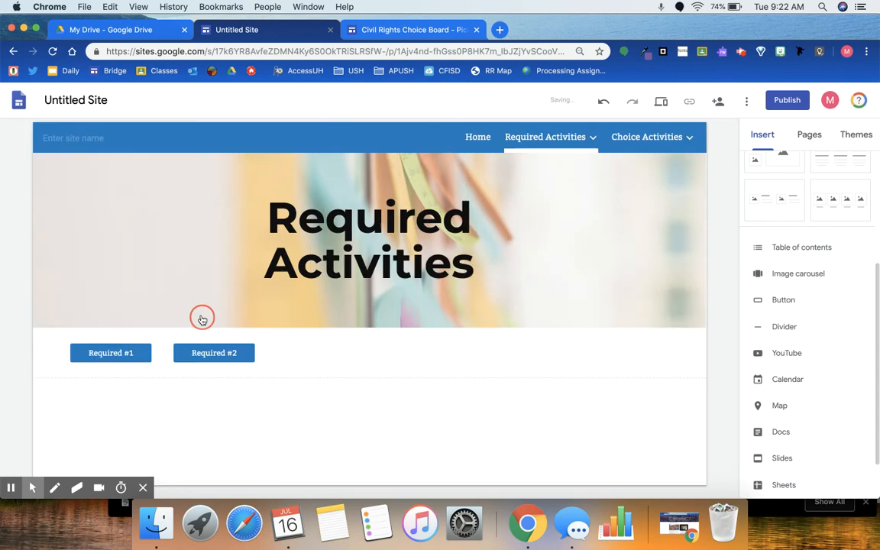
pyautogui.click(214, 353)
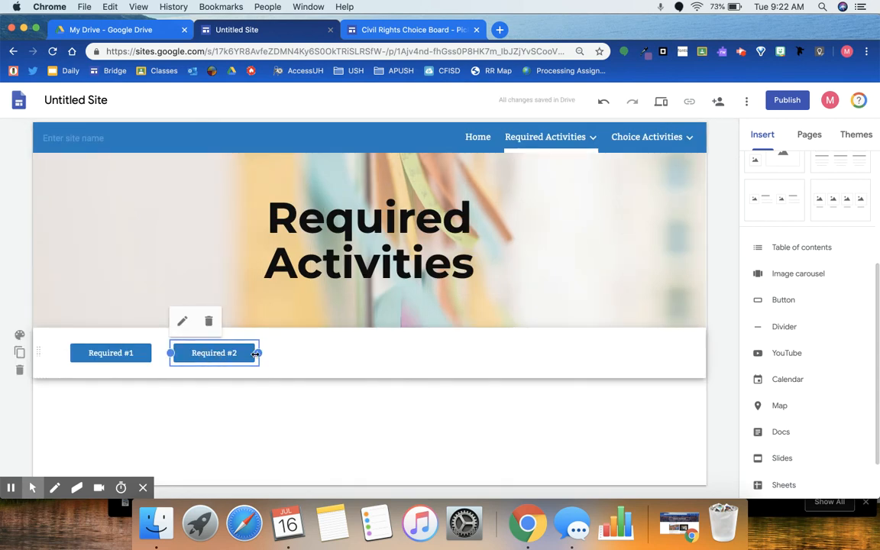
pyautogui.moveTo(254, 353); pyautogui.dragTo(443, 350)
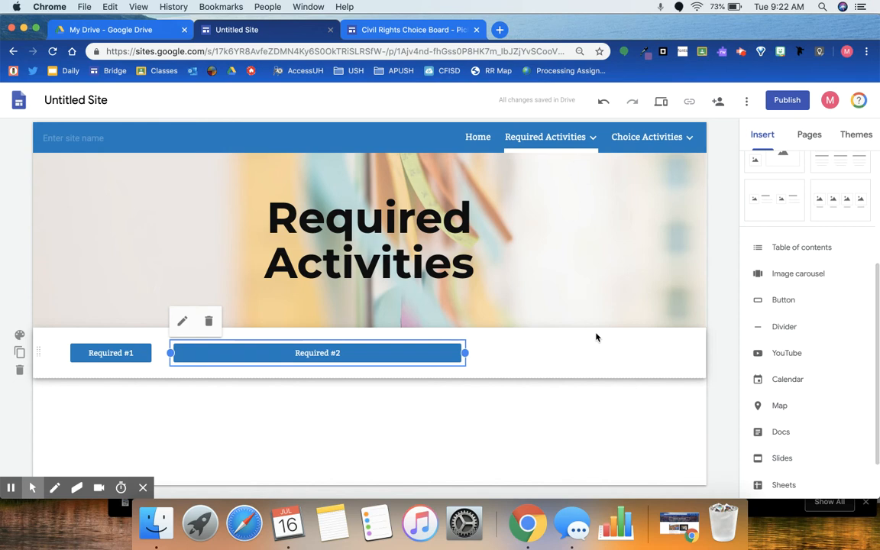
# Step: On the Choice Activities page, insert a button named "Choice #1" linked to the Choice #1 page
pyautogui.click(643, 138)
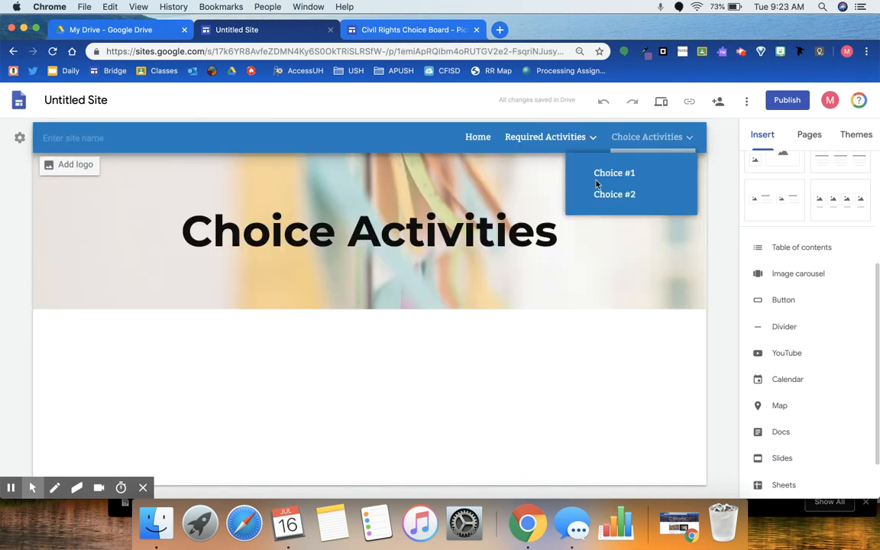
pyautogui.click(784, 303)
pyautogui.write('Choice #1')
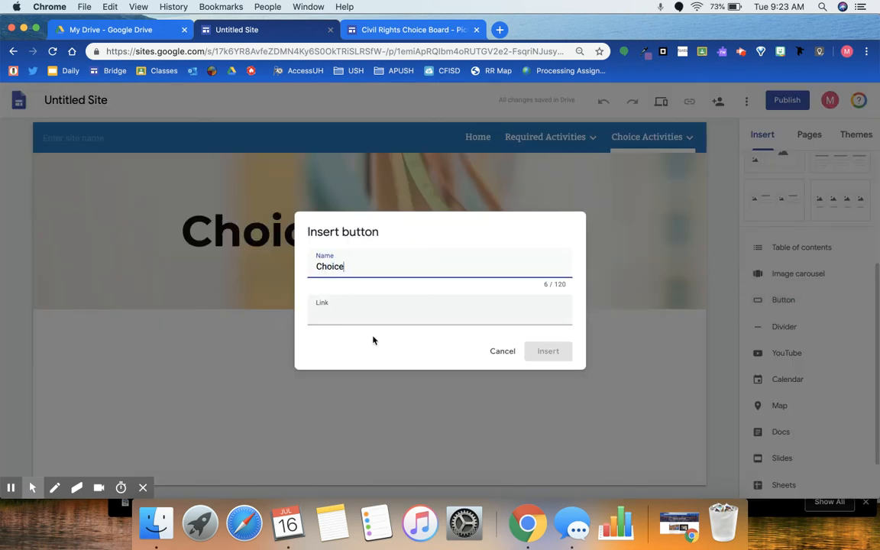
pyautogui.click(335, 315)
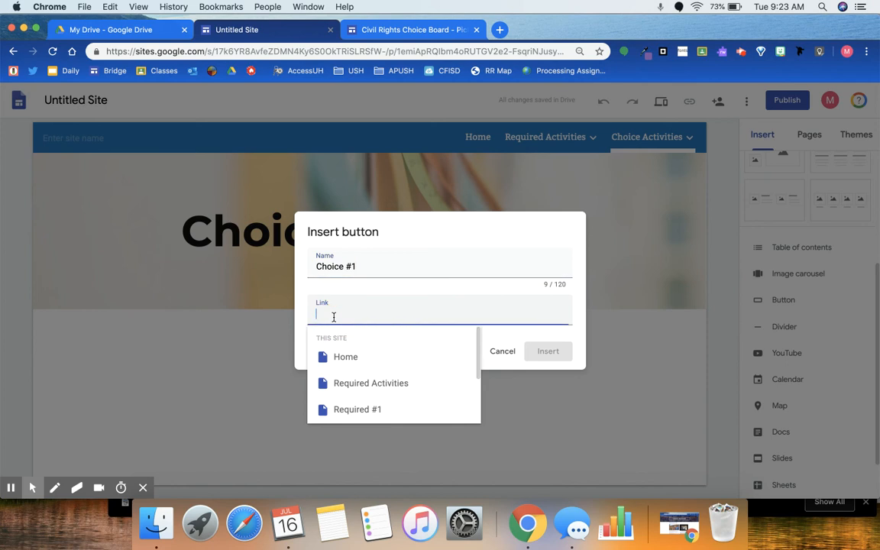
pyautogui.scroll(-2, 372, 409)
pyautogui.click(375, 383)
pyautogui.click(546, 351)
# Step: Insert a button named "Choice #2" linked to the Choice #2 page on the Choice Activities page
pyautogui.click(780, 302)
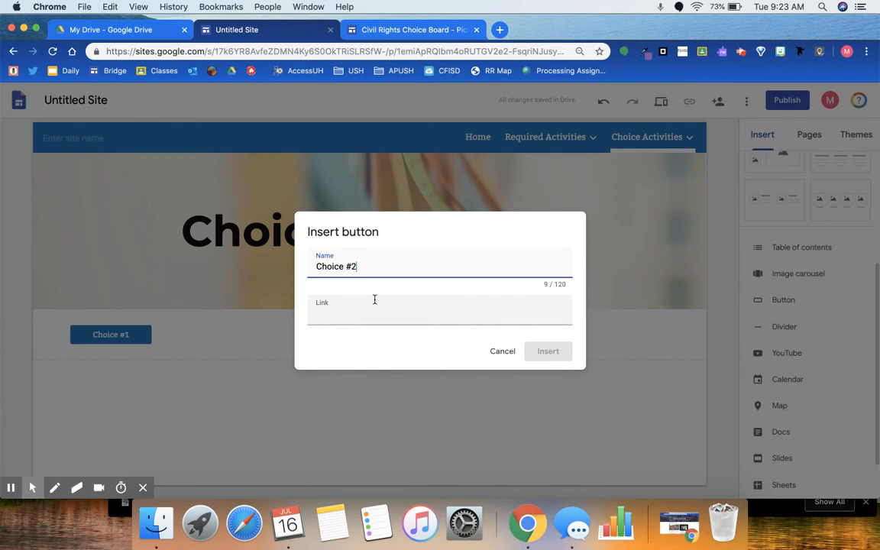
pyautogui.click(342, 315)
pyautogui.scroll(-2, 389, 395)
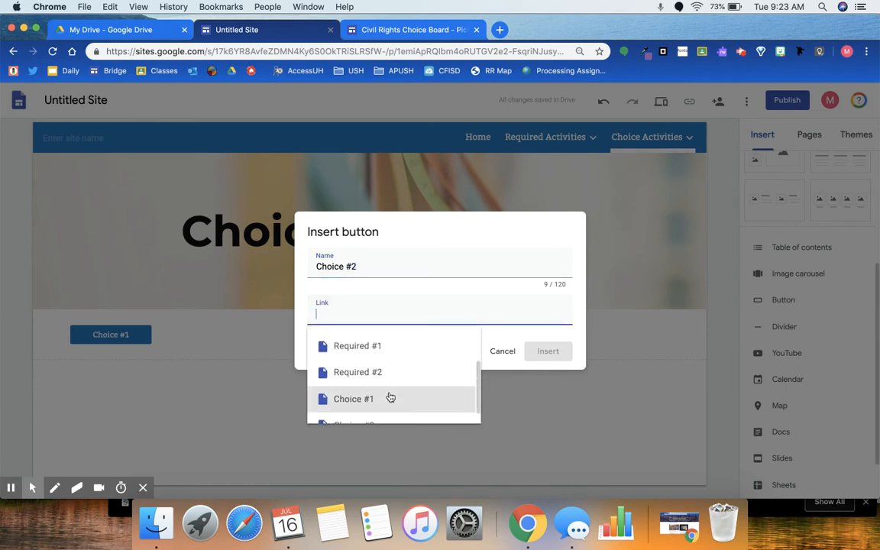
pyautogui.scroll(-1, 398, 386)
pyautogui.click(399, 413)
pyautogui.click(548, 353)
# Step: Arrange the Choice #1 and Choice #2 buttons side by side, centred beneath the Choice Activities banner
pyautogui.moveTo(110, 357); pyautogui.dragTo(428, 305)
pyautogui.click(130, 336)
pyautogui.moveTo(145, 337); pyautogui.dragTo(337, 328)
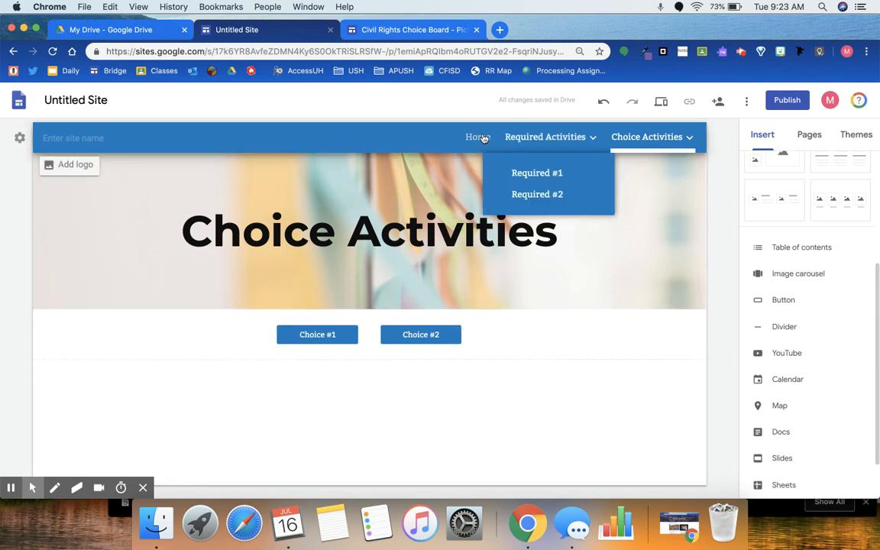
# Step: View the Required Activities page, then return to the Home page and review its linked headings and buttons
pyautogui.moveTo(584, 139)
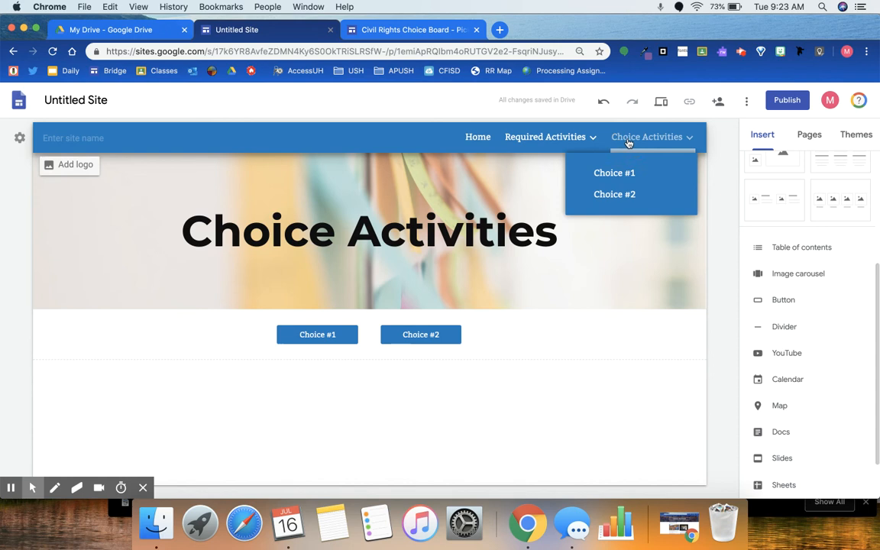
pyautogui.click(546, 139)
pyautogui.click(478, 136)
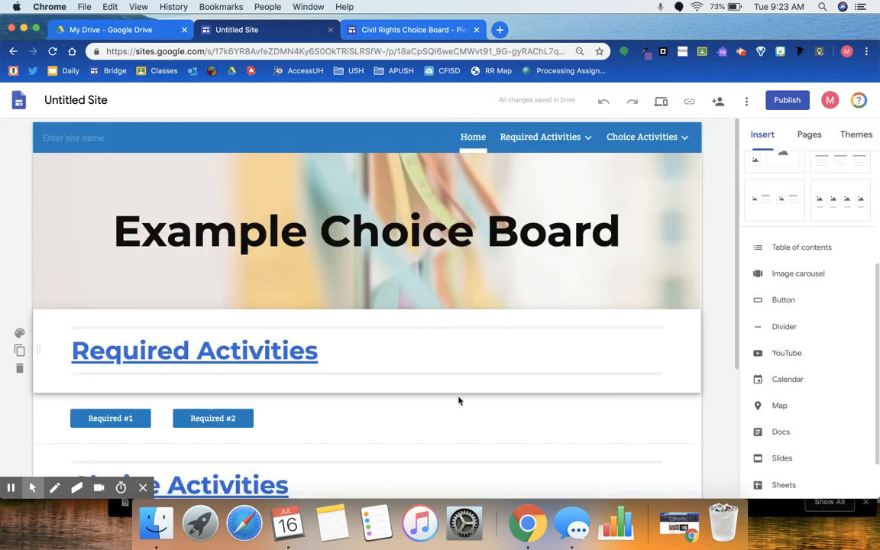
pyautogui.scroll(-5, 479, 435)
pyautogui.scroll(5, 479, 433)
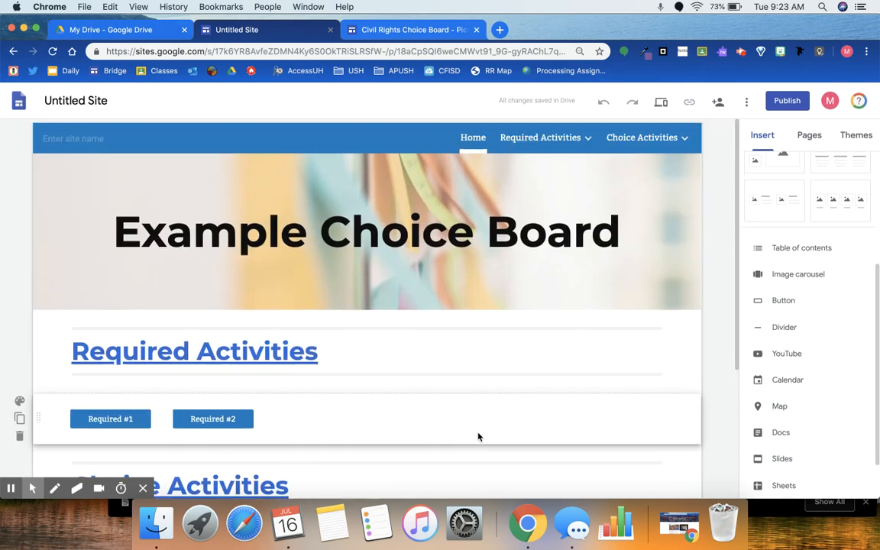
# Step: Widen the Required #1 and Required #2 buttons on the Home page and centre them side by side beneath the Required Activities heading
pyautogui.click(392, 343)
pyautogui.moveTo(233, 418); pyautogui.dragTo(528, 413)
pyautogui.moveTo(110, 418); pyautogui.dragTo(237, 420)
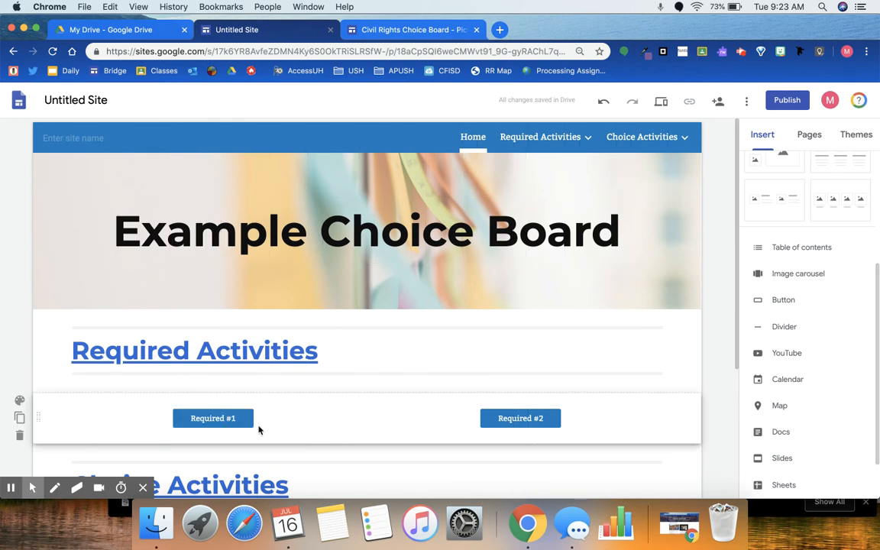
pyautogui.click(250, 422)
pyautogui.moveTo(276, 425); pyautogui.dragTo(485, 416)
pyautogui.moveTo(522, 422); pyautogui.dragTo(454, 421)
pyautogui.moveTo(374, 418); pyautogui.dragTo(346, 421)
pyautogui.moveTo(436, 419); pyautogui.dragTo(540, 420)
pyautogui.moveTo(266, 417)
pyautogui.mouseDown()
pyautogui.moveTo(325, 421)
pyautogui.moveTo(275, 421)
pyautogui.mouseUp()
pyautogui.moveTo(507, 423); pyautogui.dragTo(444, 428)
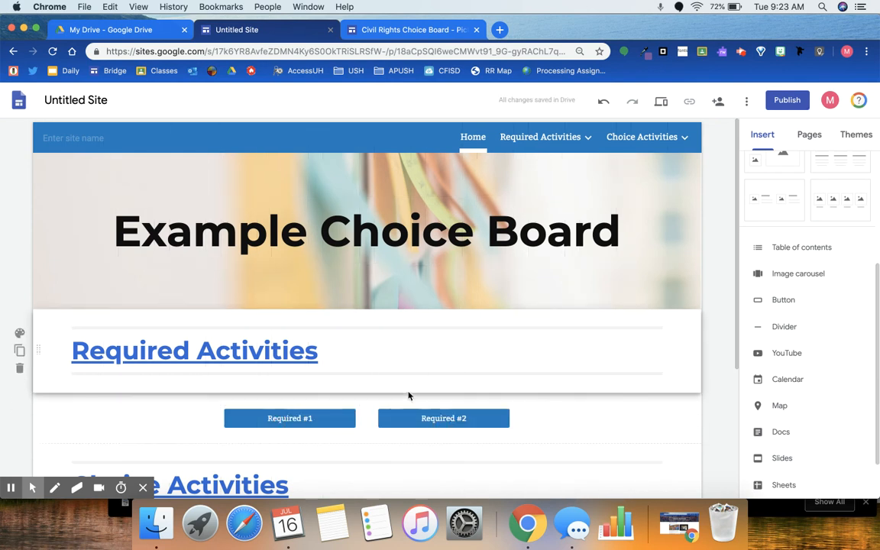
# Step: Centre-align the Required Activities heading on the Home page
pyautogui.click(340, 352)
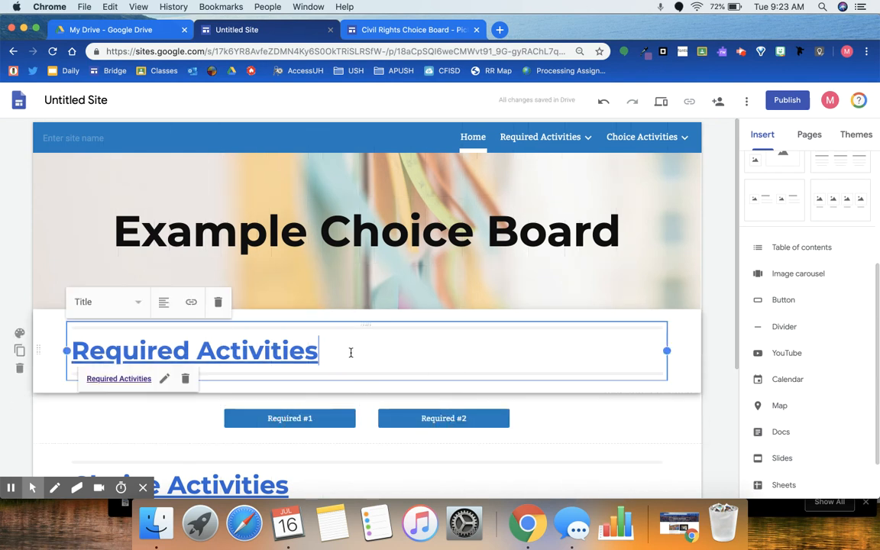
pyautogui.click(167, 309)
pyautogui.click(165, 331)
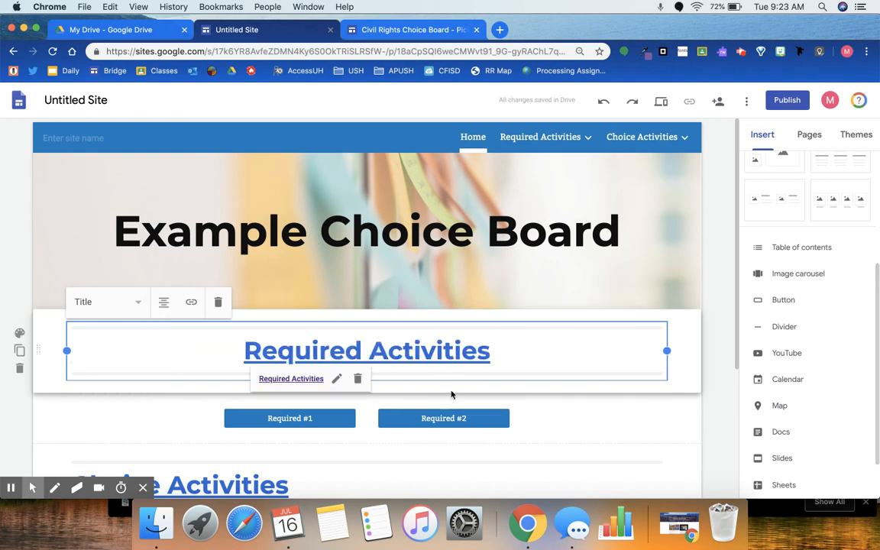
pyautogui.click(568, 422)
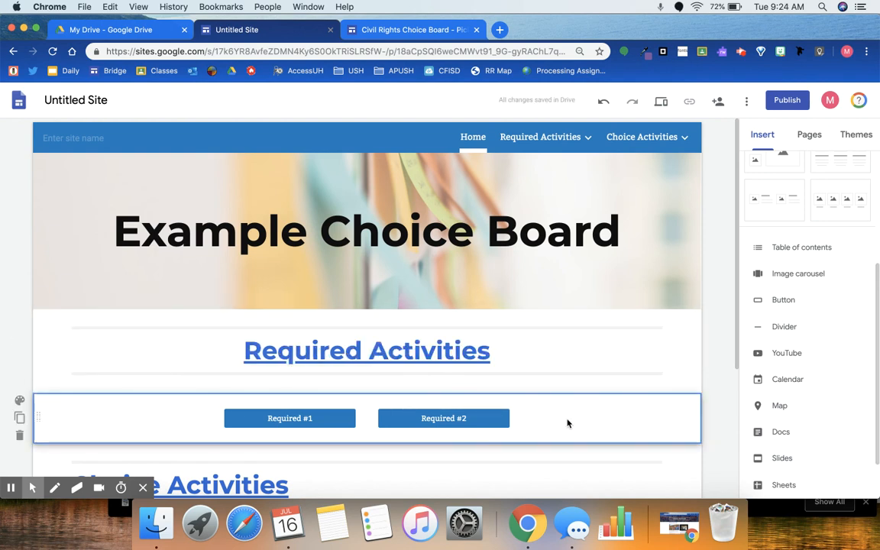
pyautogui.scroll(-5, 568, 422)
pyautogui.scroll(5, 568, 422)
# Step: On the Required #1 page, add a text box in Heading style reading "Title of Activity" beneath the banner
pyautogui.moveTo(548, 137)
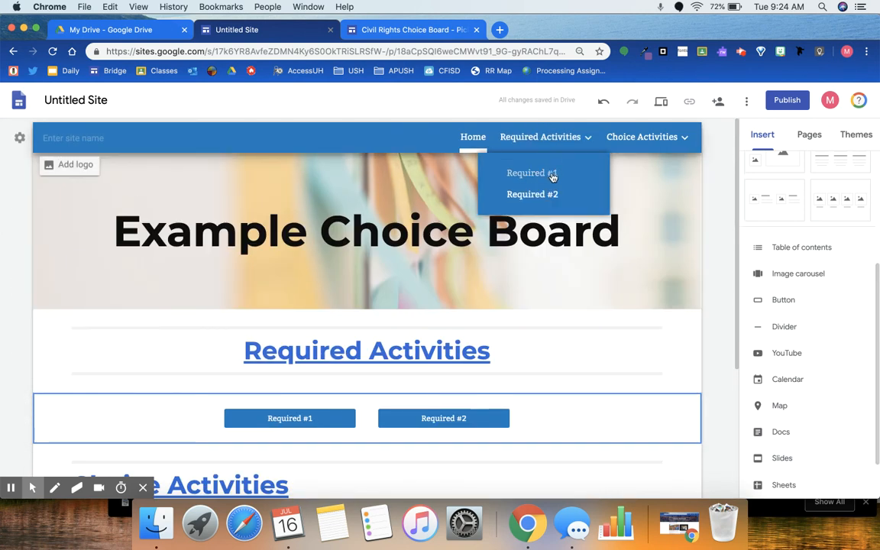
pyautogui.click(552, 175)
pyautogui.doubleClick(430, 360)
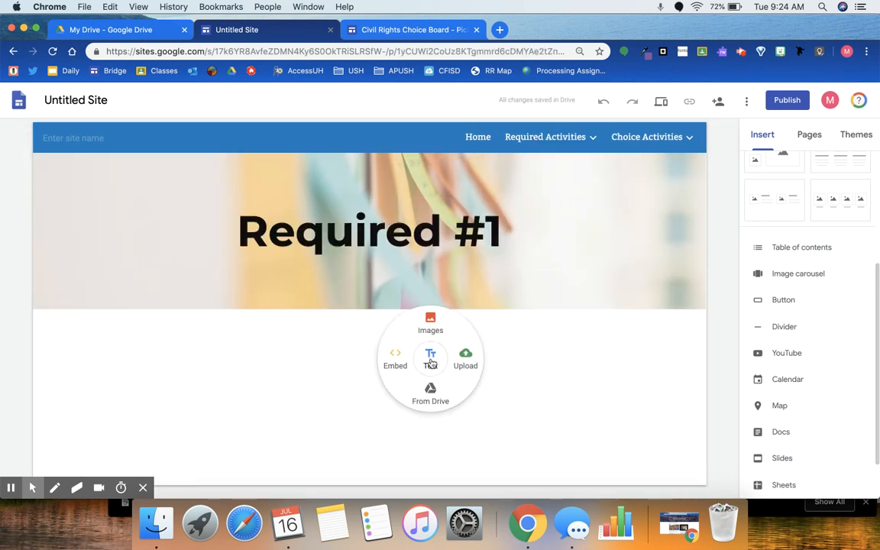
pyautogui.click(430, 365)
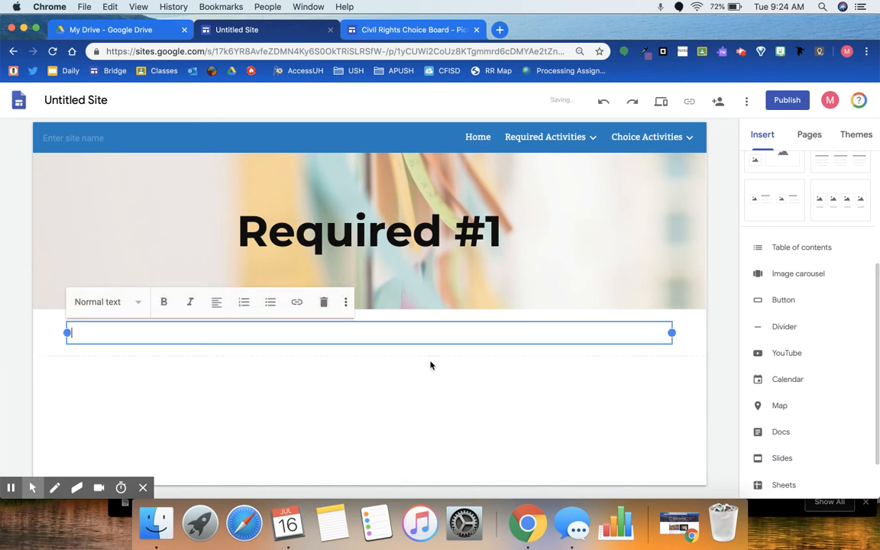
pyautogui.click(136, 307)
pyautogui.click(124, 354)
pyautogui.write('TItile')
pyautogui.press('BackSpace')
pyautogui.press('BackSpace')
pyautogui.press('BackSpace')
pyautogui.press('BackSpace')
pyautogui.write('tle of Activity')
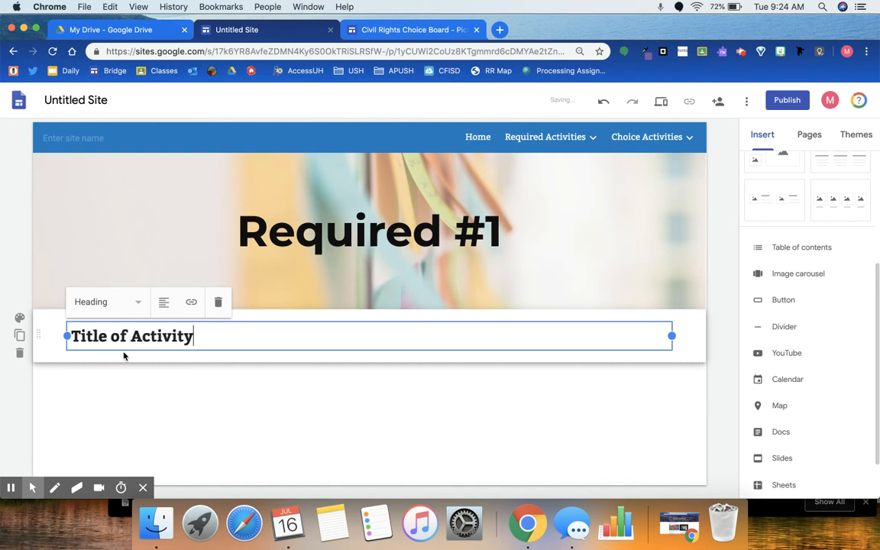
pyautogui.click(139, 372)
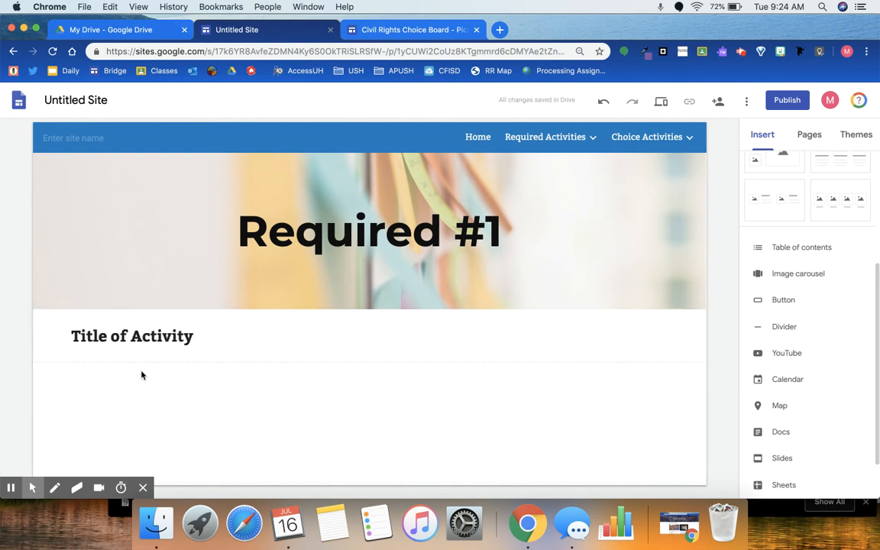
# Step: Add a normal text box reading "Give instructions here" below the Title of Activity heading
pyautogui.doubleClick(142, 375)
pyautogui.click(141, 373)
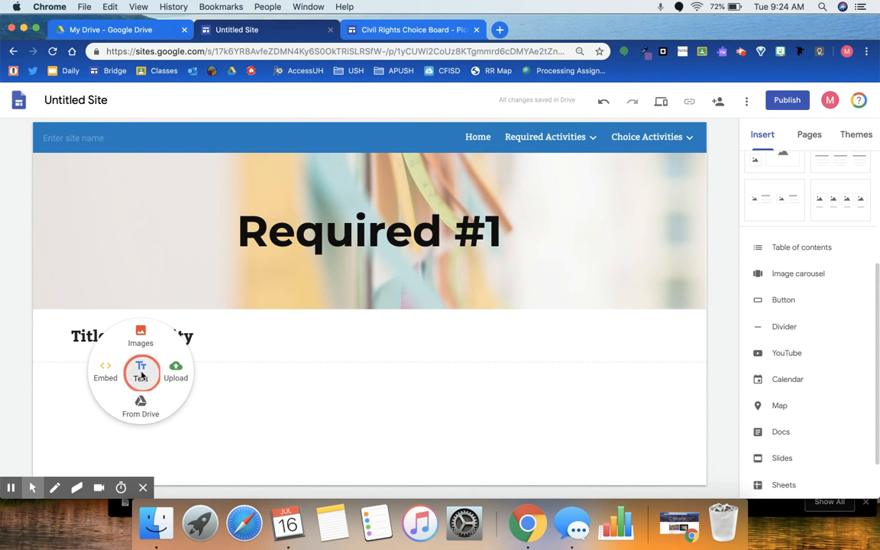
pyautogui.write('Give instructions here')
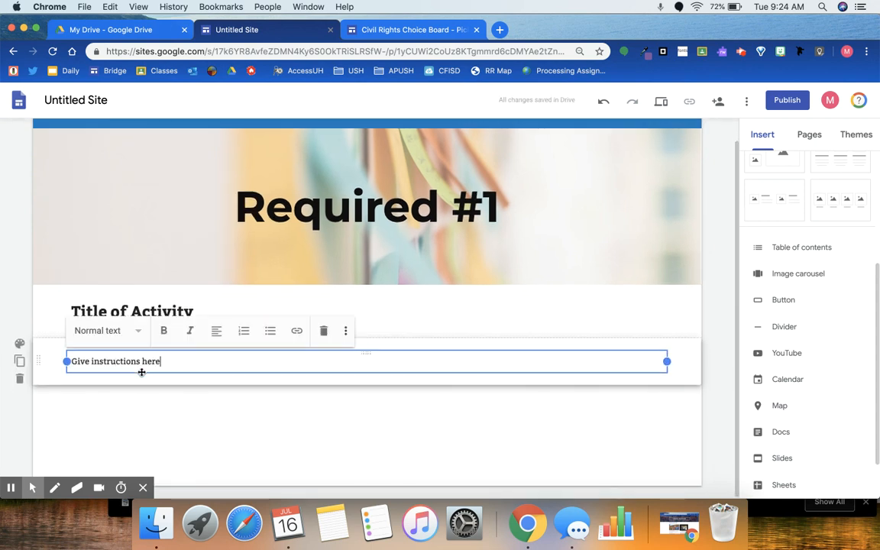
pyautogui.click(153, 397)
pyautogui.doubleClick(153, 399)
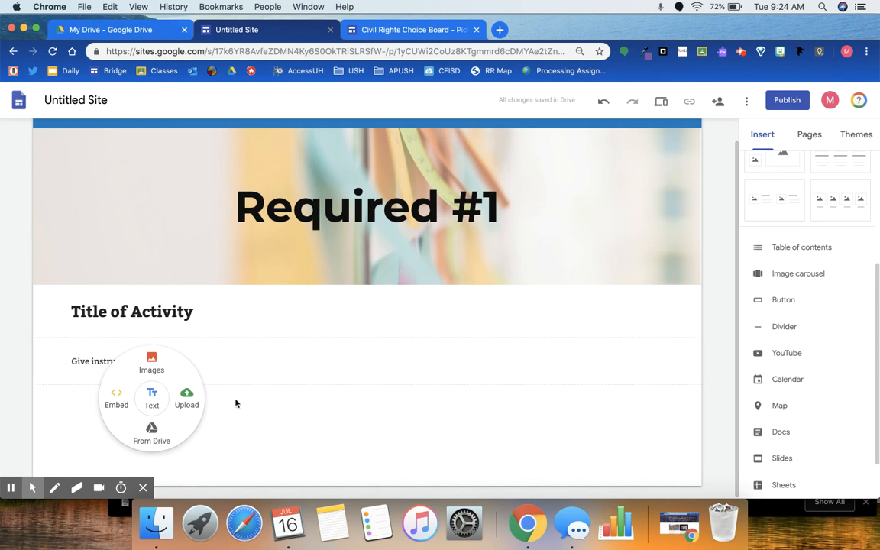
pyautogui.click(118, 403)
pyautogui.click(320, 295)
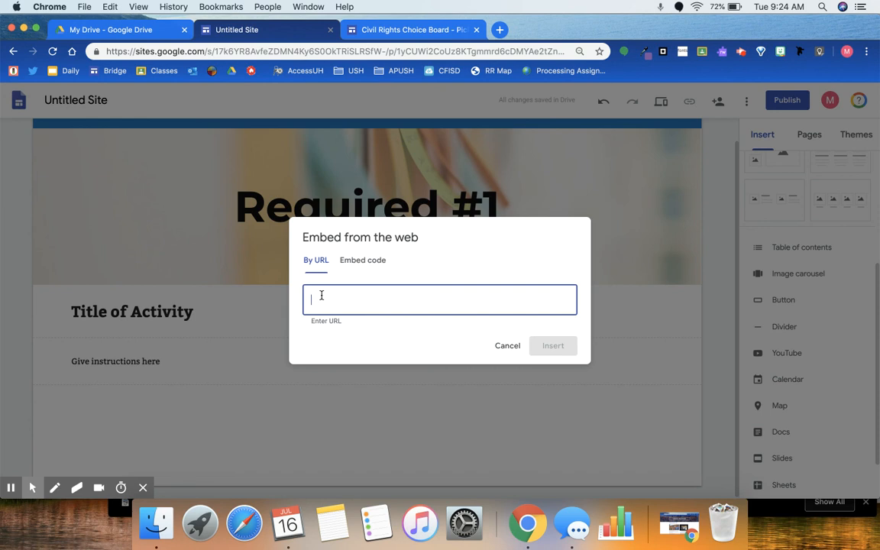
pyautogui.click(508, 346)
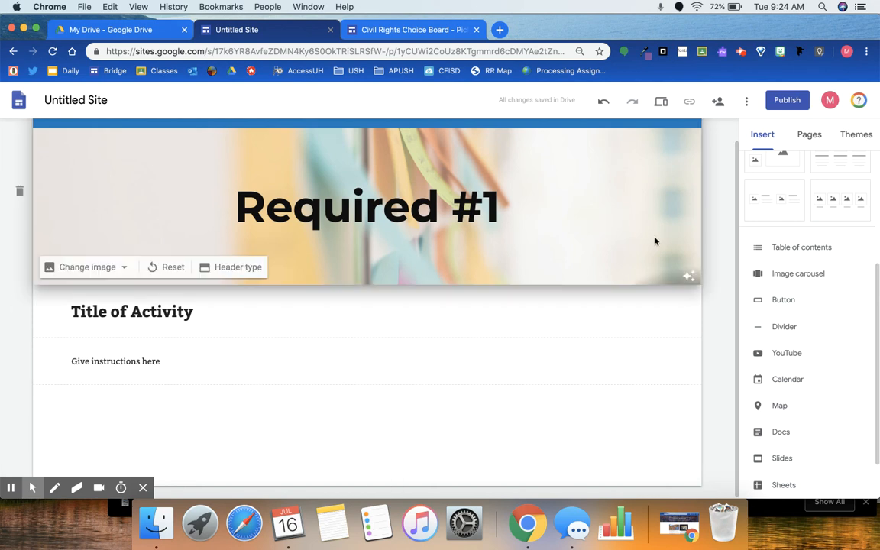
pyautogui.scroll(-2, 815, 423)
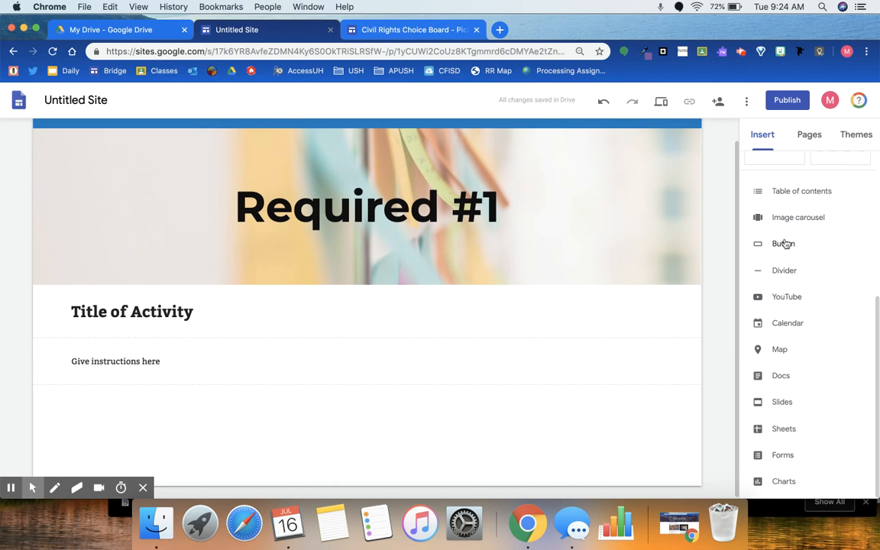
pyautogui.scroll(5, 815, 229)
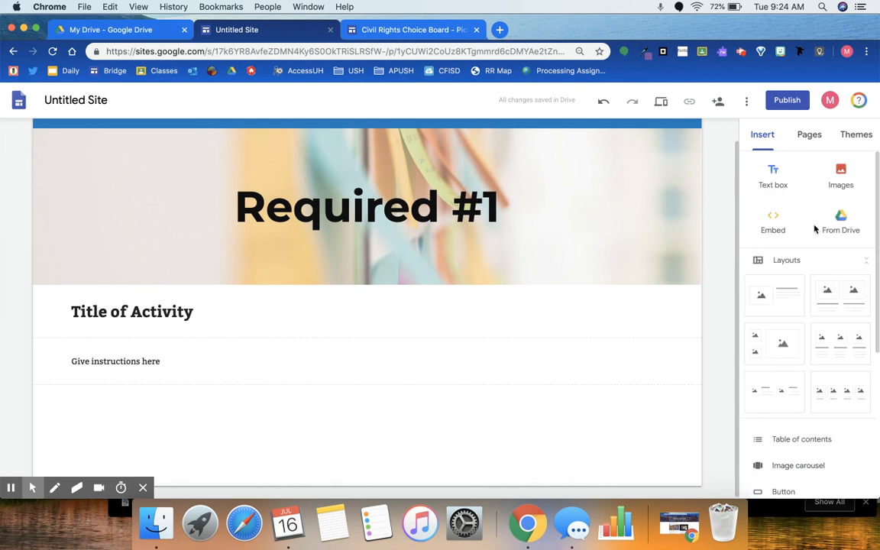
# Step: Try the Aristotle and Diplomat themes on the site and reapply the Vision theme
pyautogui.click(857, 136)
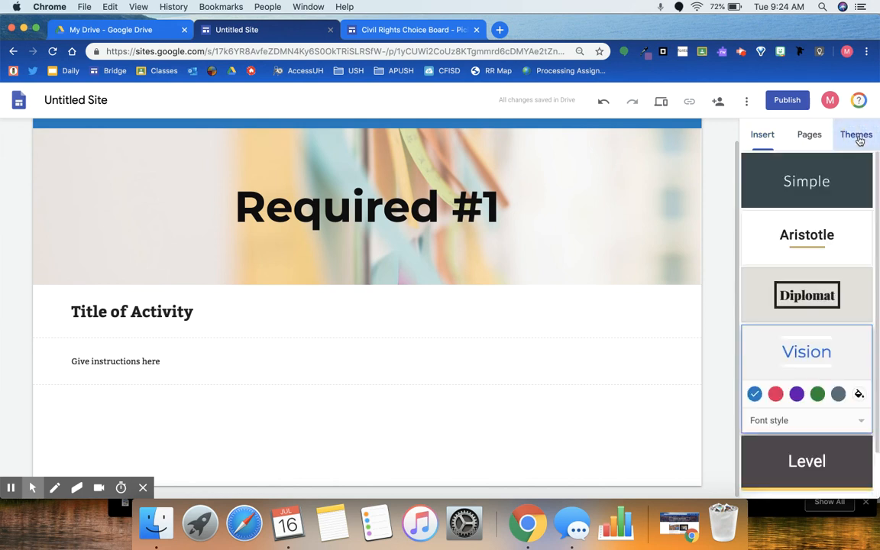
pyautogui.click(798, 254)
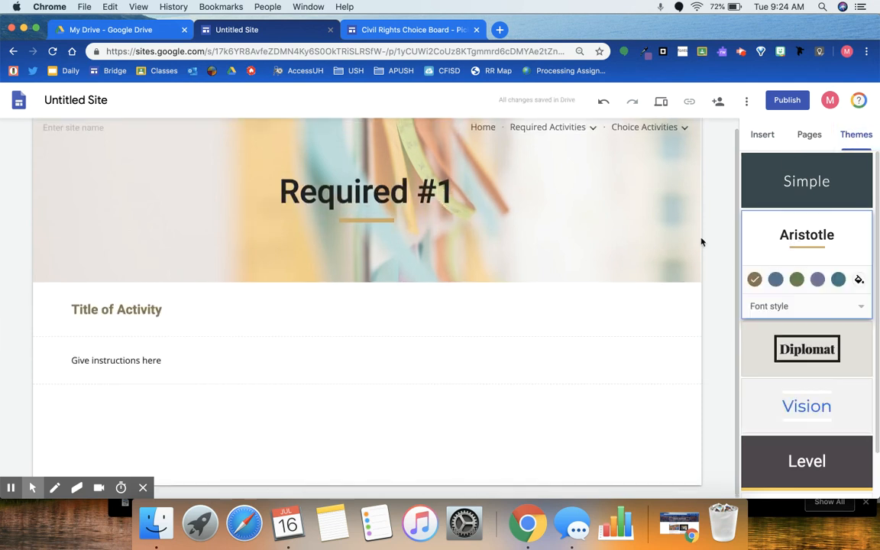
pyautogui.click(807, 336)
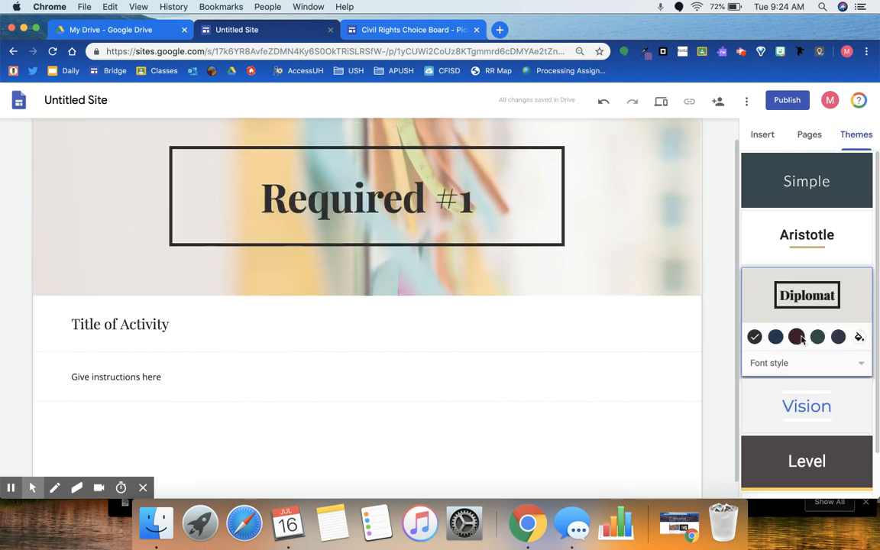
pyautogui.click(826, 413)
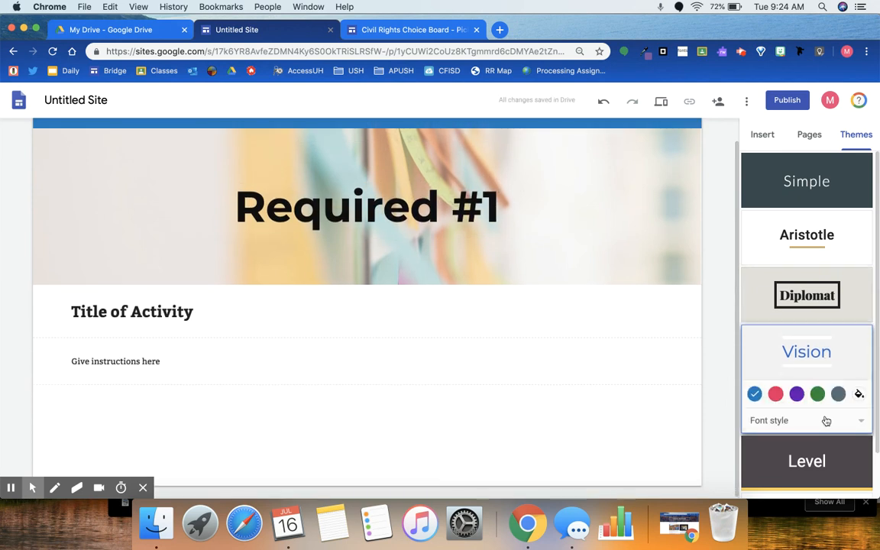
# Step: Try the red and green colours of the Vision theme and reapply blue
pyautogui.click(777, 394)
pyautogui.click(817, 394)
pyautogui.click(754, 394)
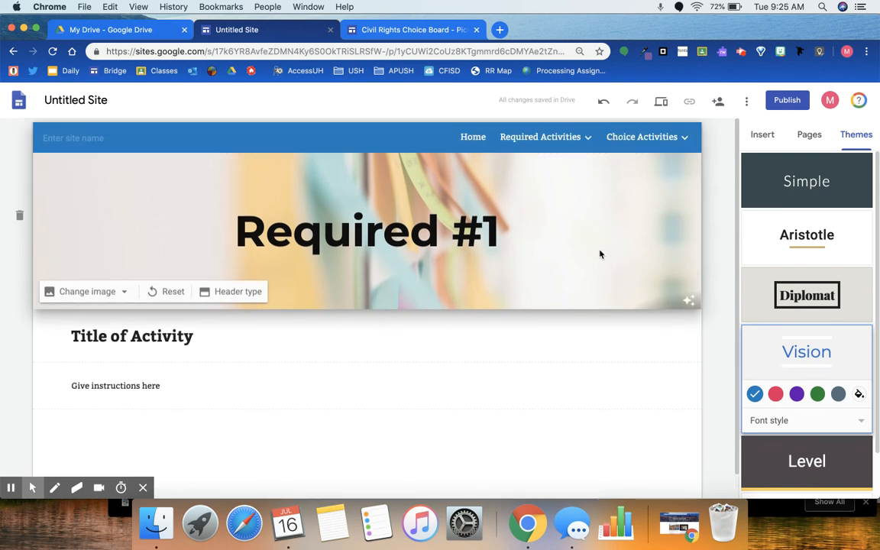
# Step: Return to the Home page and rename the site document "Example Choice Board #2"
pyautogui.click(472, 137)
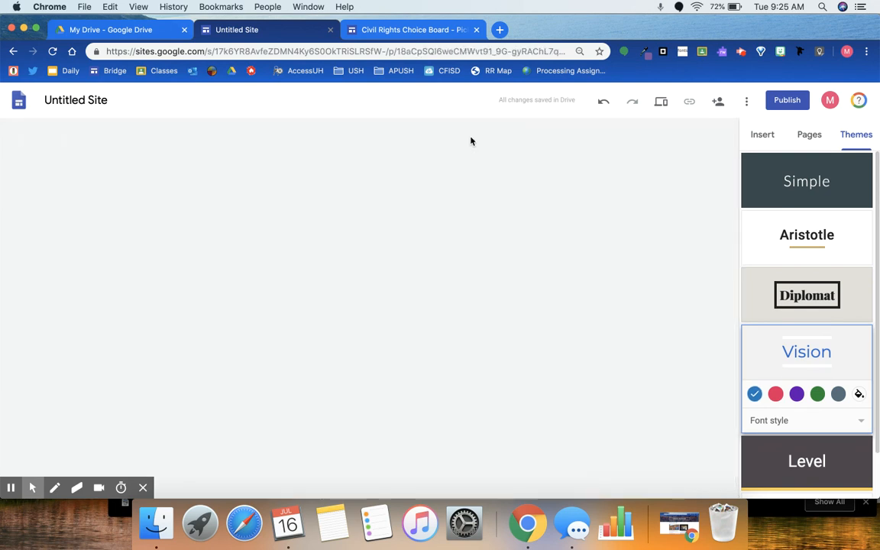
pyautogui.doubleClick(87, 99)
pyautogui.tripleClick(88, 99)
pyautogui.write('Ex')
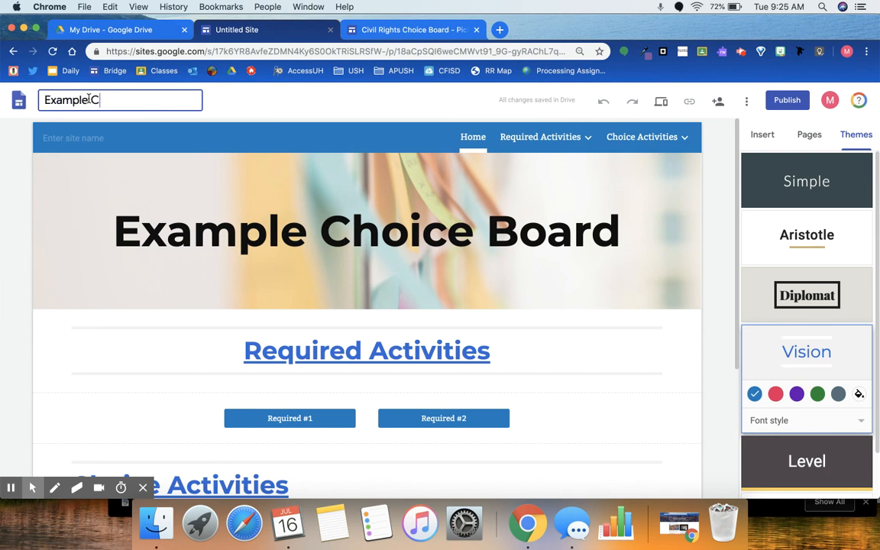
pyautogui.write('ample Choice Board #2')
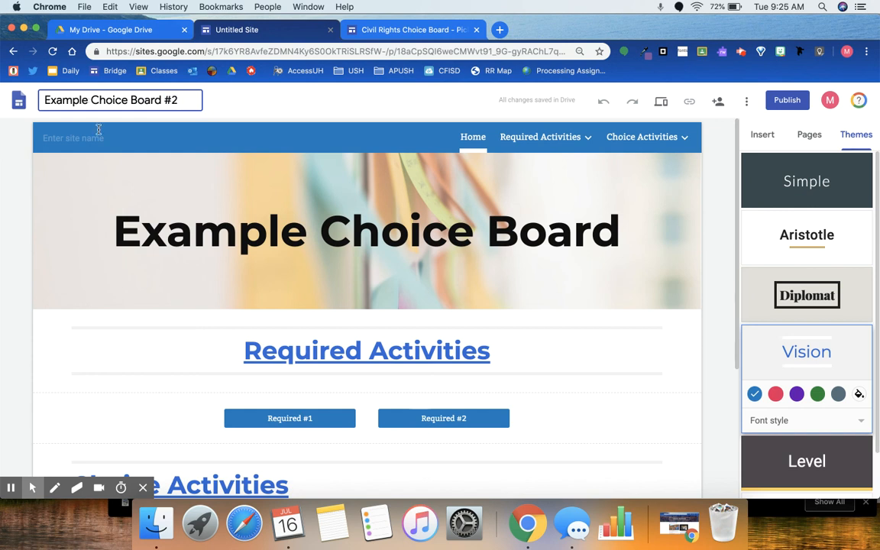
pyautogui.click(242, 103)
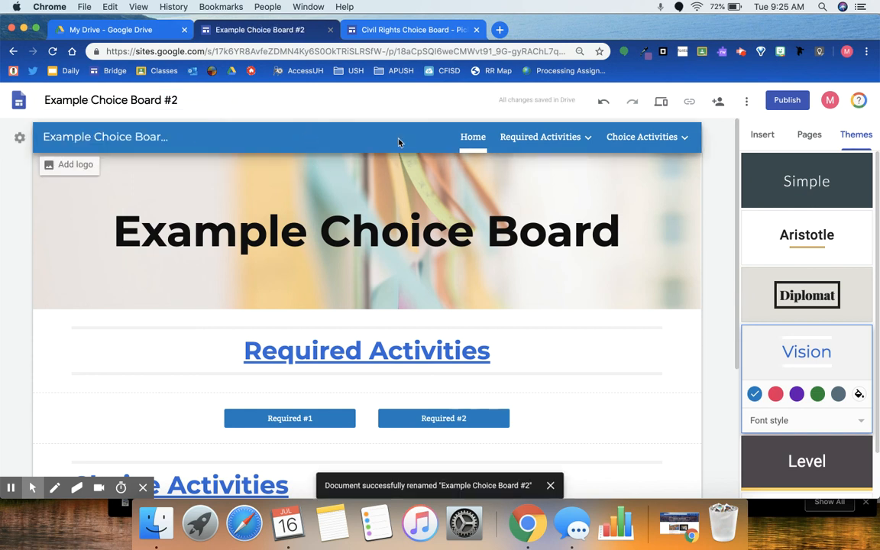